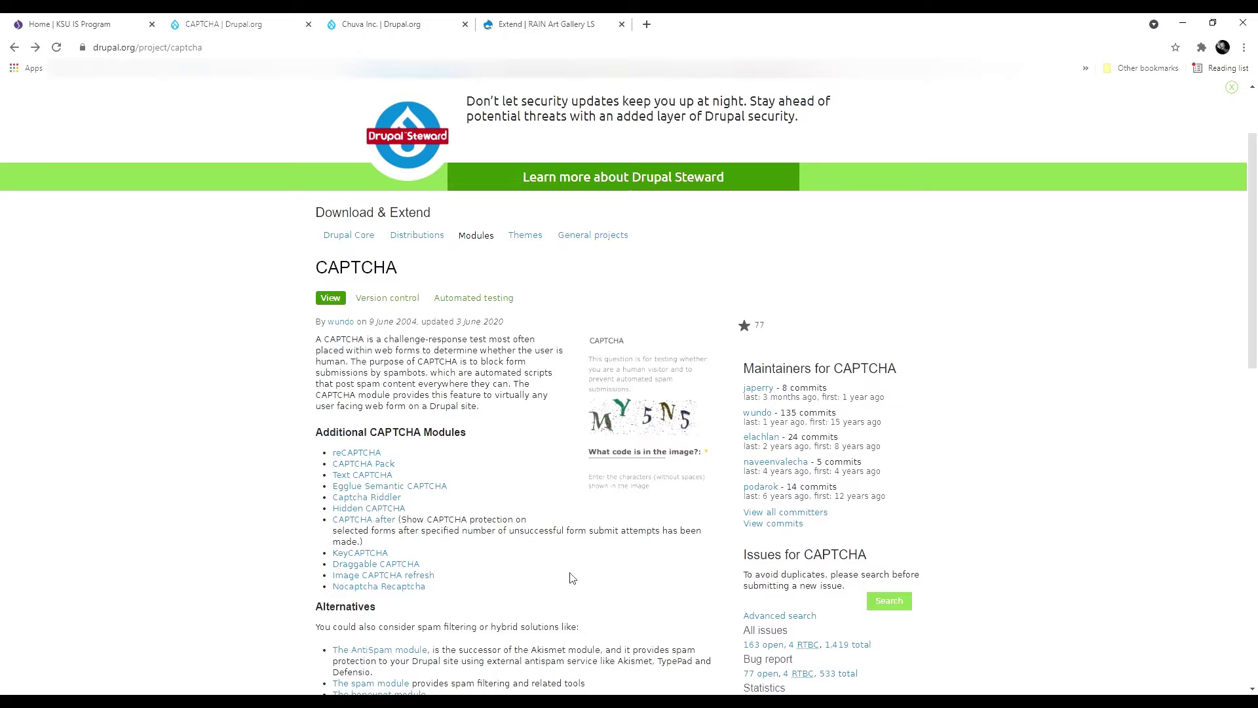
# Review the CAPTCHA project's information and downloads, view the supporting organization Chuva Inc., and close its page.
pyautogui.scroll(-8, 484, 430)
pyautogui.scroll(1, 484, 429)
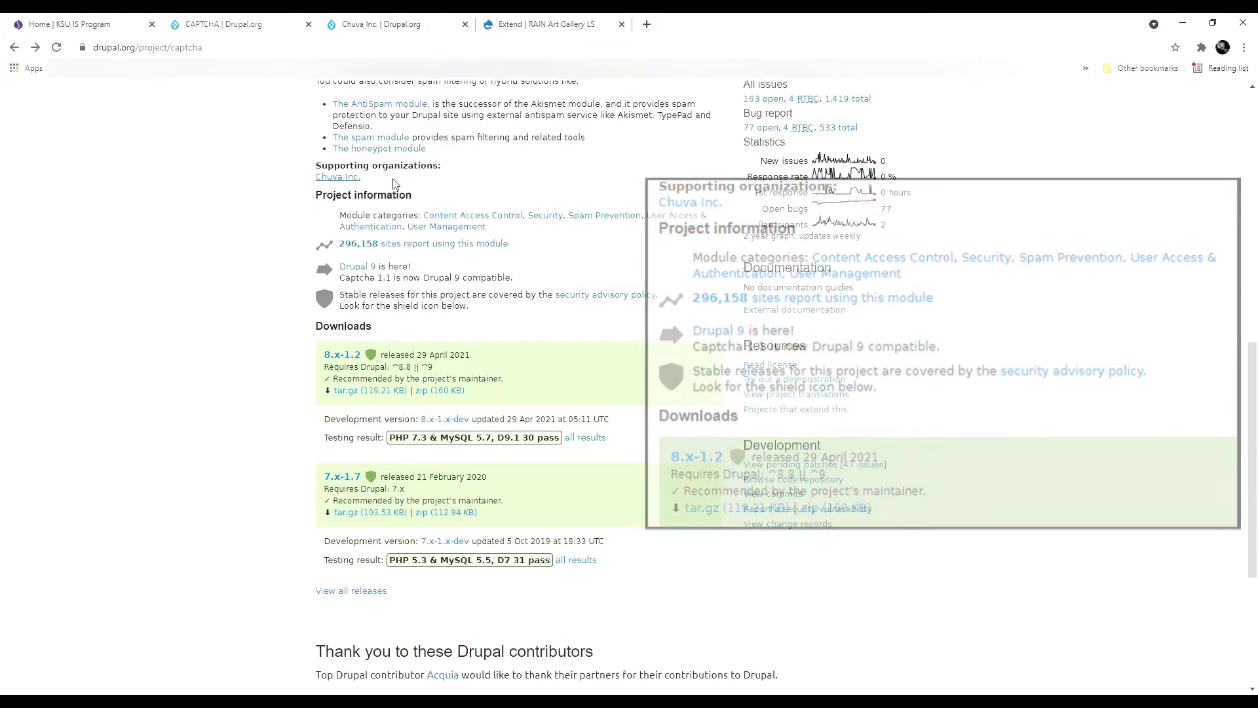
pyautogui.click(411, 19)
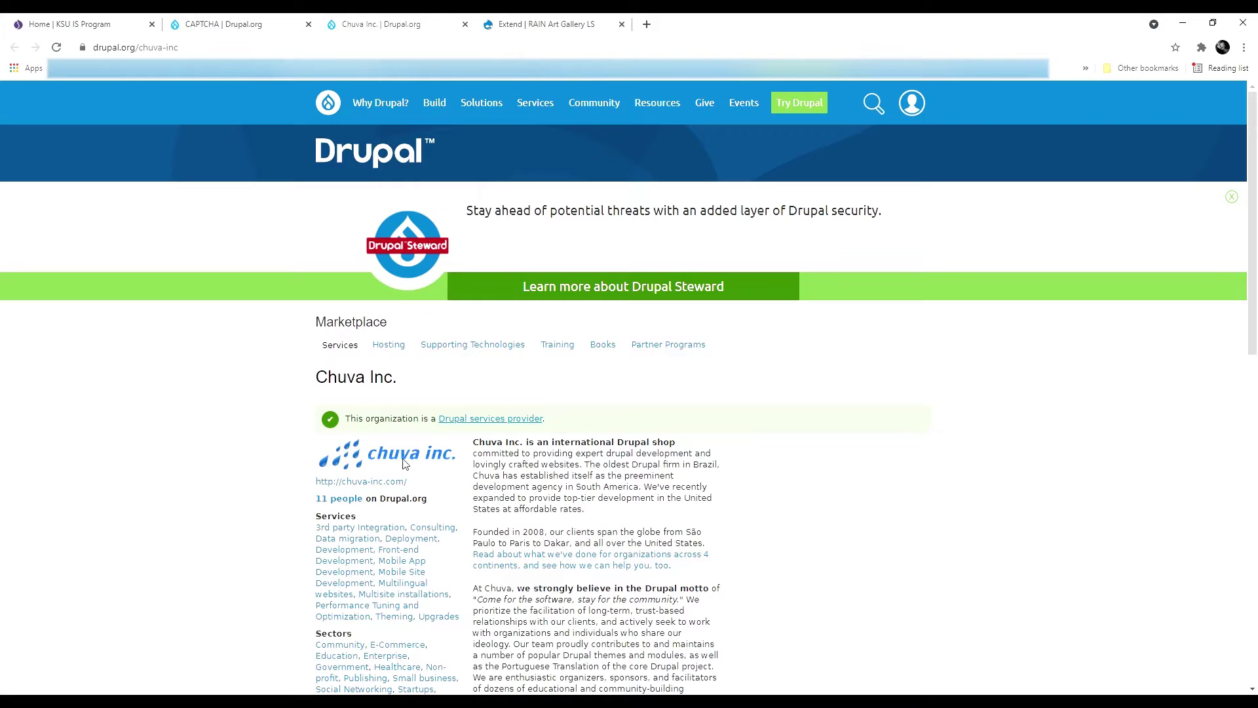
pyautogui.scroll(-2, 462, 429)
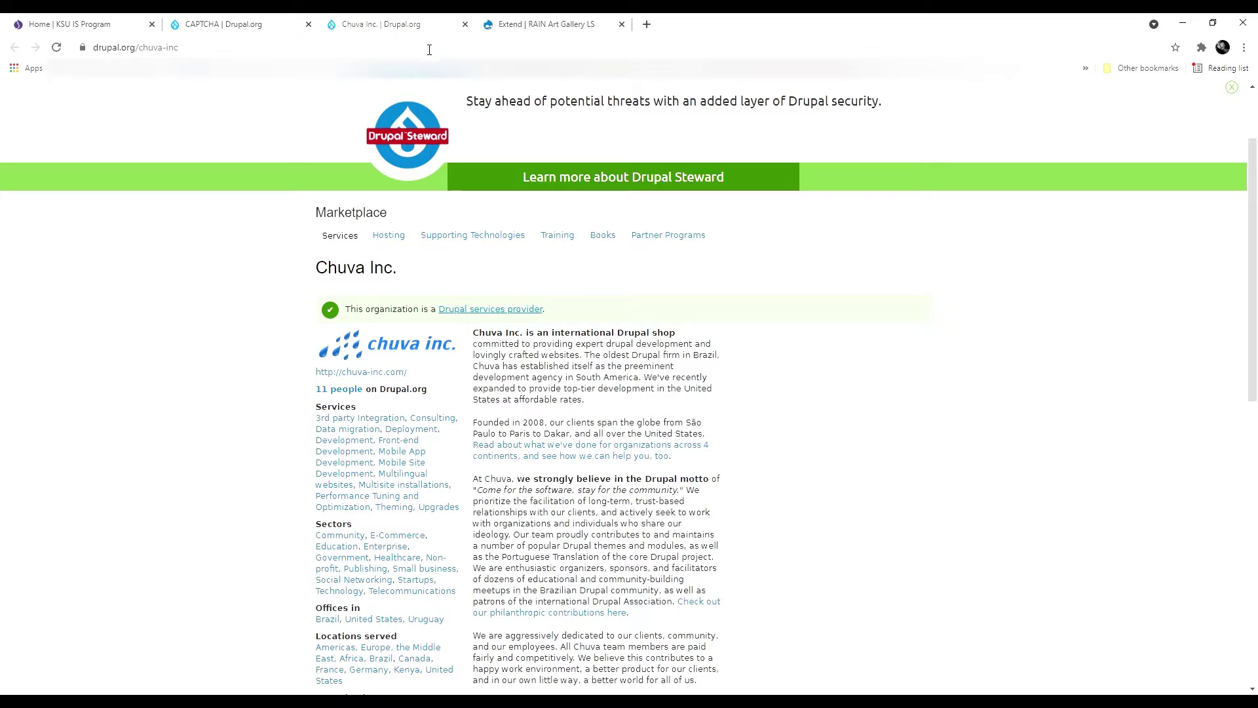
pyautogui.click(466, 25)
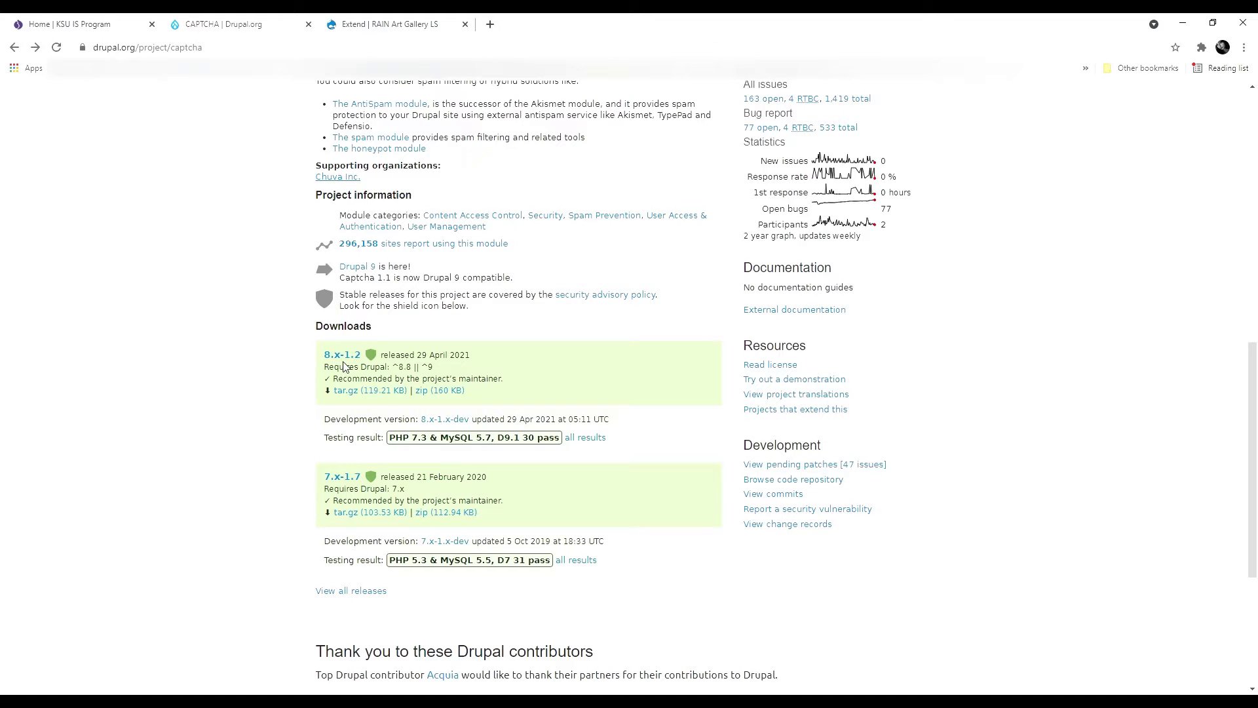
# Open the captcha 8.x-1.2 release, look over its release notes, and download the tar.gz archive.
pyautogui.click(347, 359)
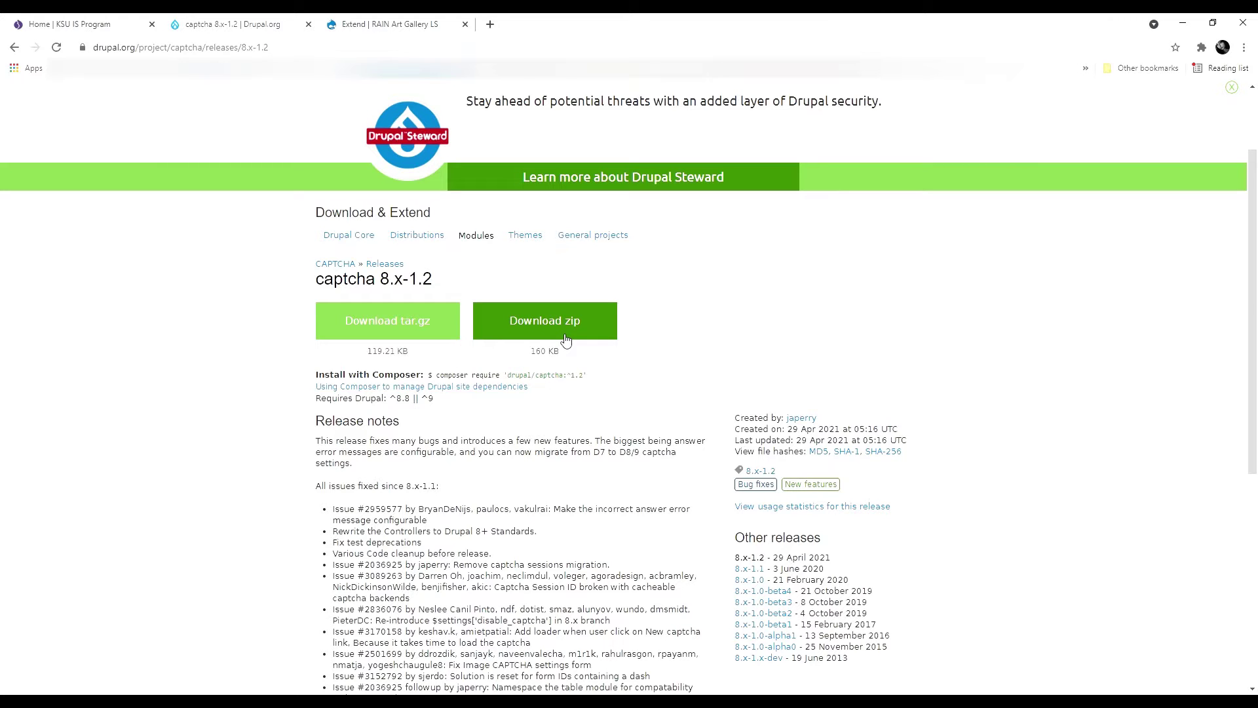
pyautogui.scroll(-2, 566, 340)
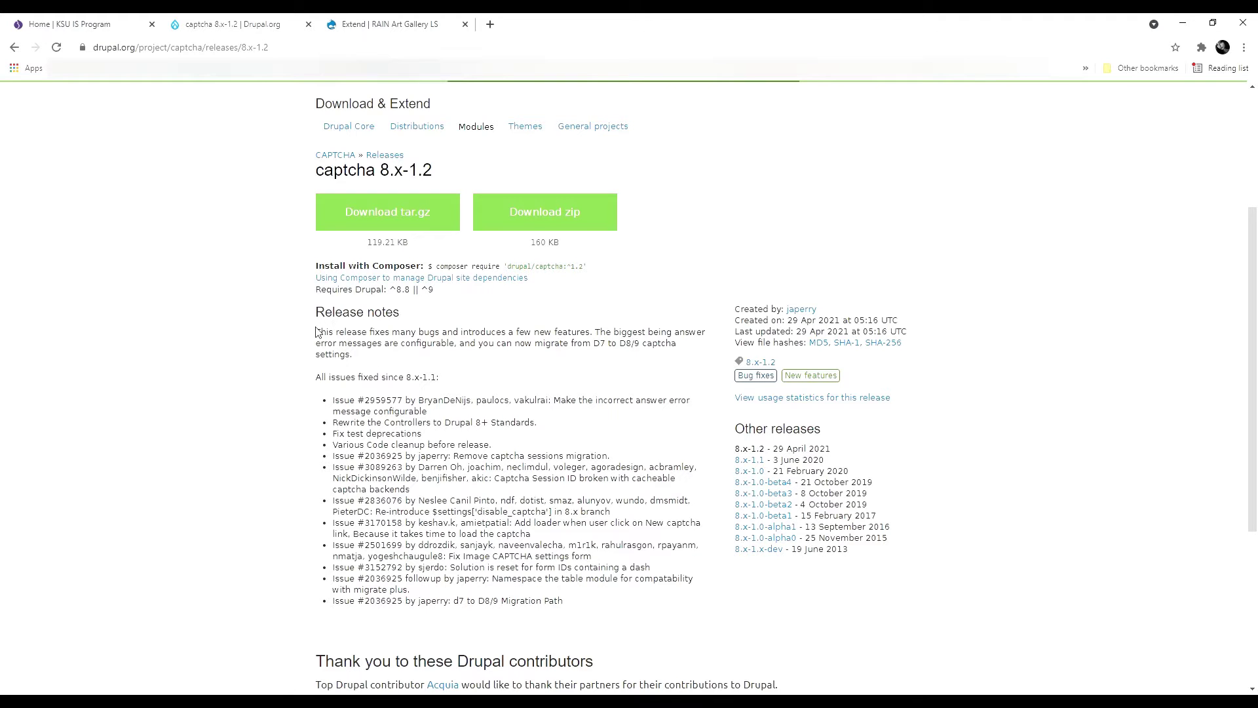
pyautogui.scroll(-2, 282, 351)
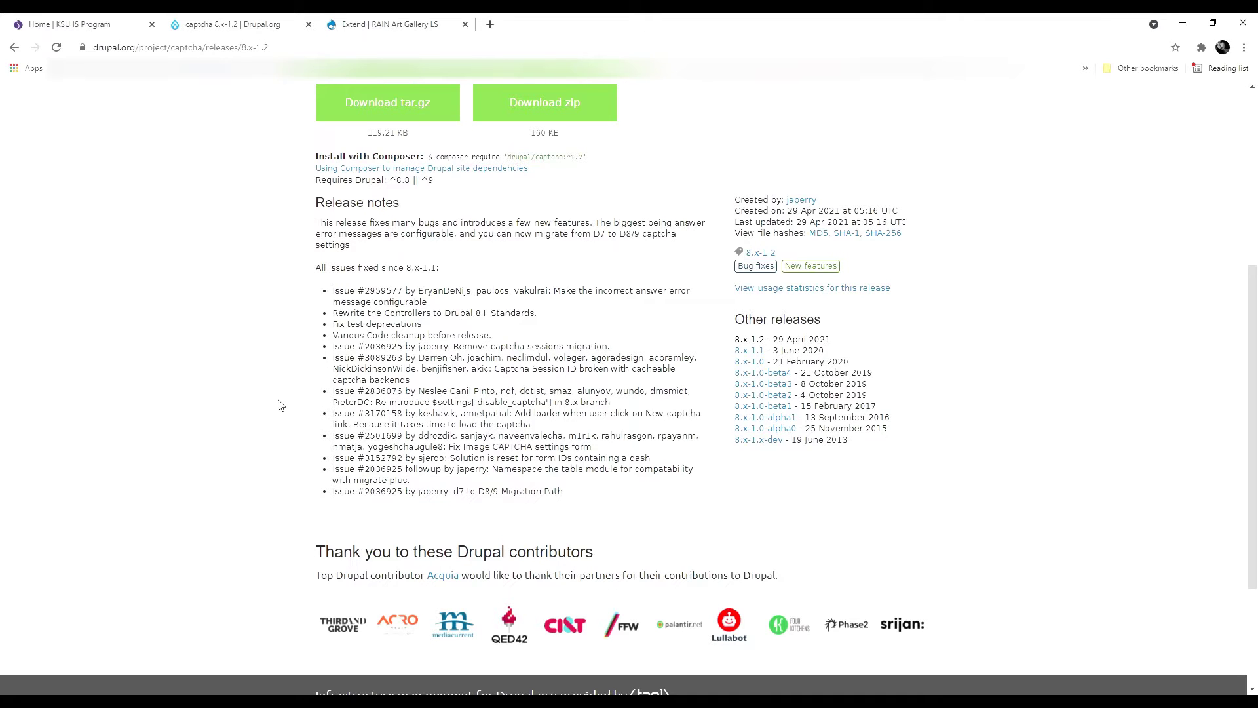
pyautogui.scroll(1, 286, 401)
pyautogui.scroll(3, 286, 400)
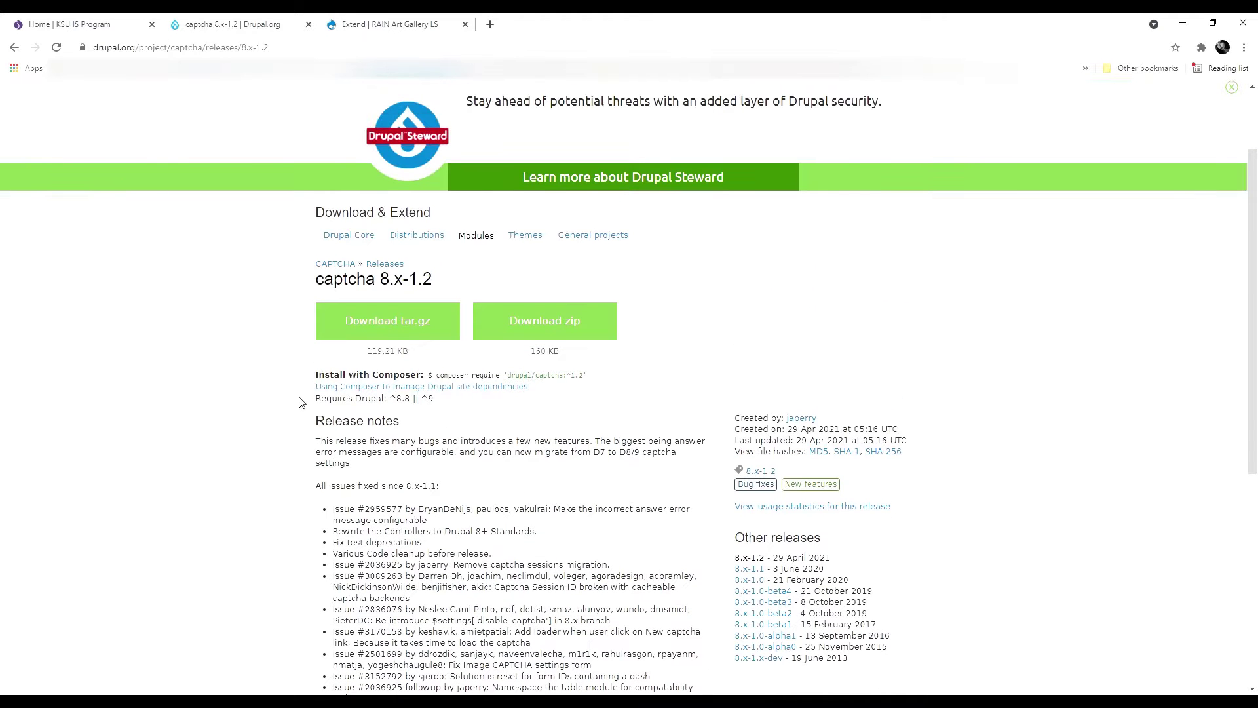
pyautogui.click(395, 332)
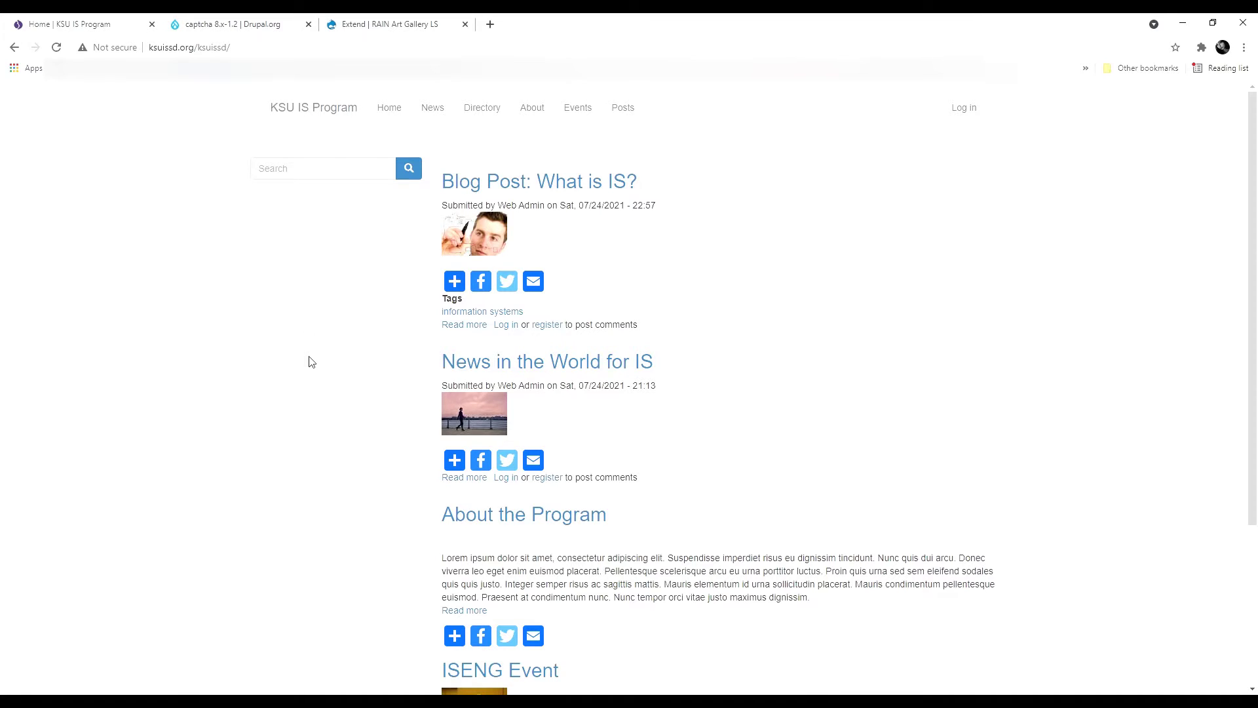
# Log in to the KSU IS Program site with the administrator account's username and password.
pyautogui.click(968, 109)
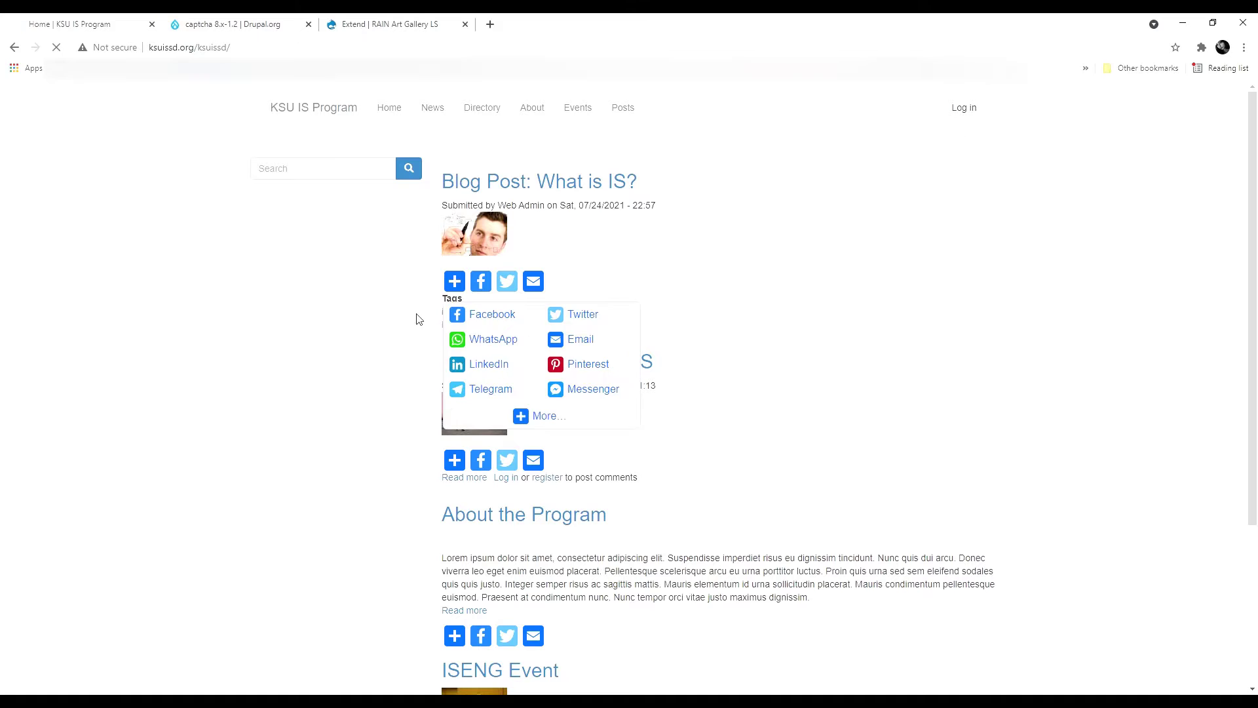
pyautogui.click(613, 242)
pyautogui.write('web ad')
pyautogui.click(522, 281)
pyautogui.click(486, 319)
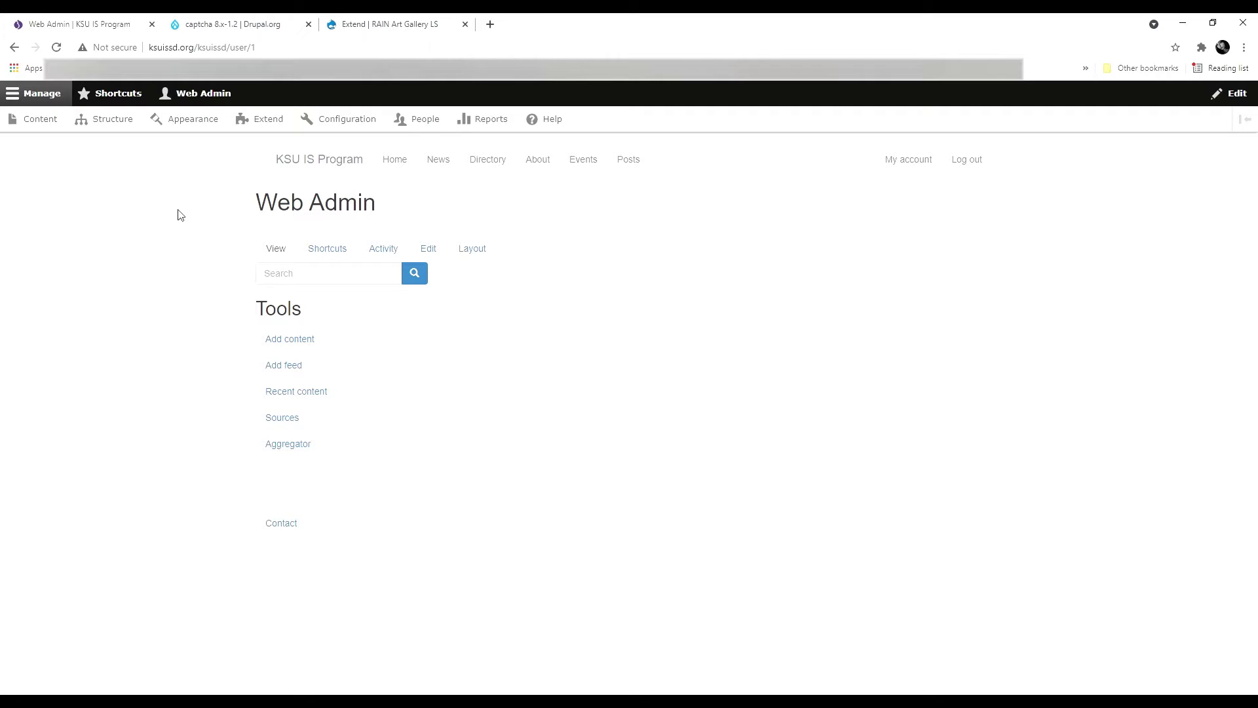
# Try to upload a module archive from the computer through the site's Add new module form.
pyautogui.click(259, 120)
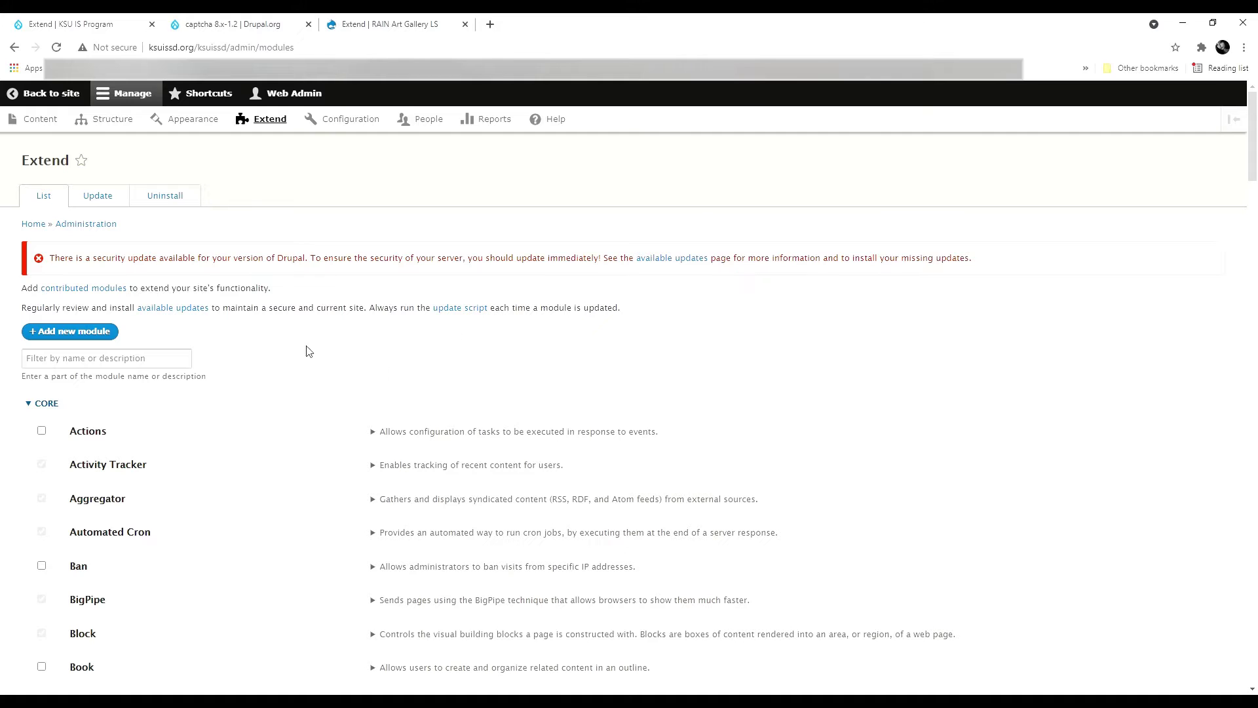
pyautogui.click(97, 338)
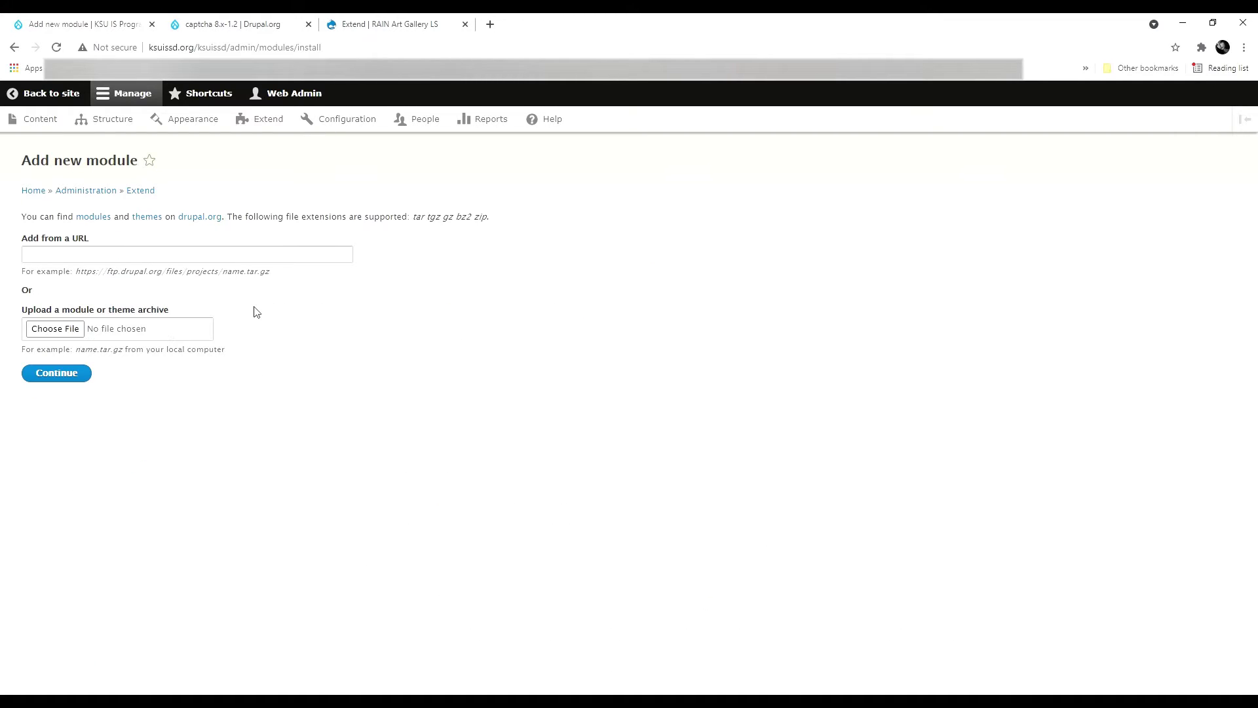
pyautogui.click(48, 335)
pyautogui.press('Escape')
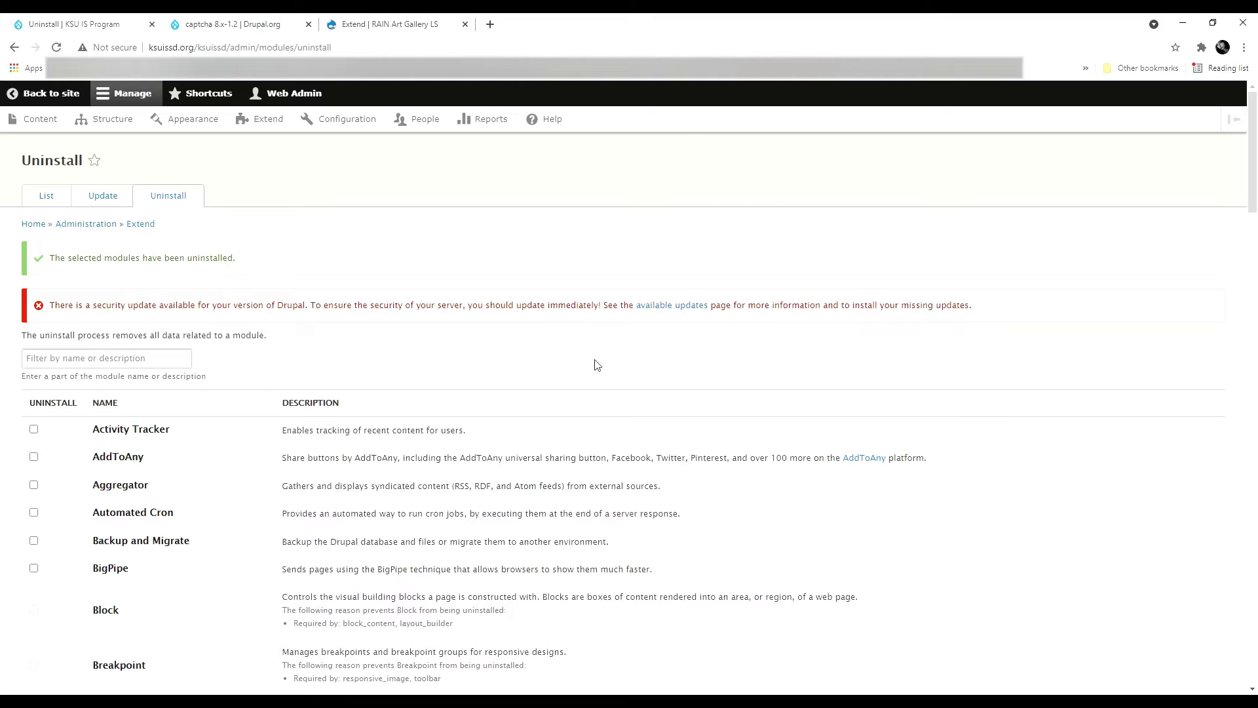
# Filter the site's module list by "captcha" and install the CAPTCHA module.
pyautogui.click(47, 196)
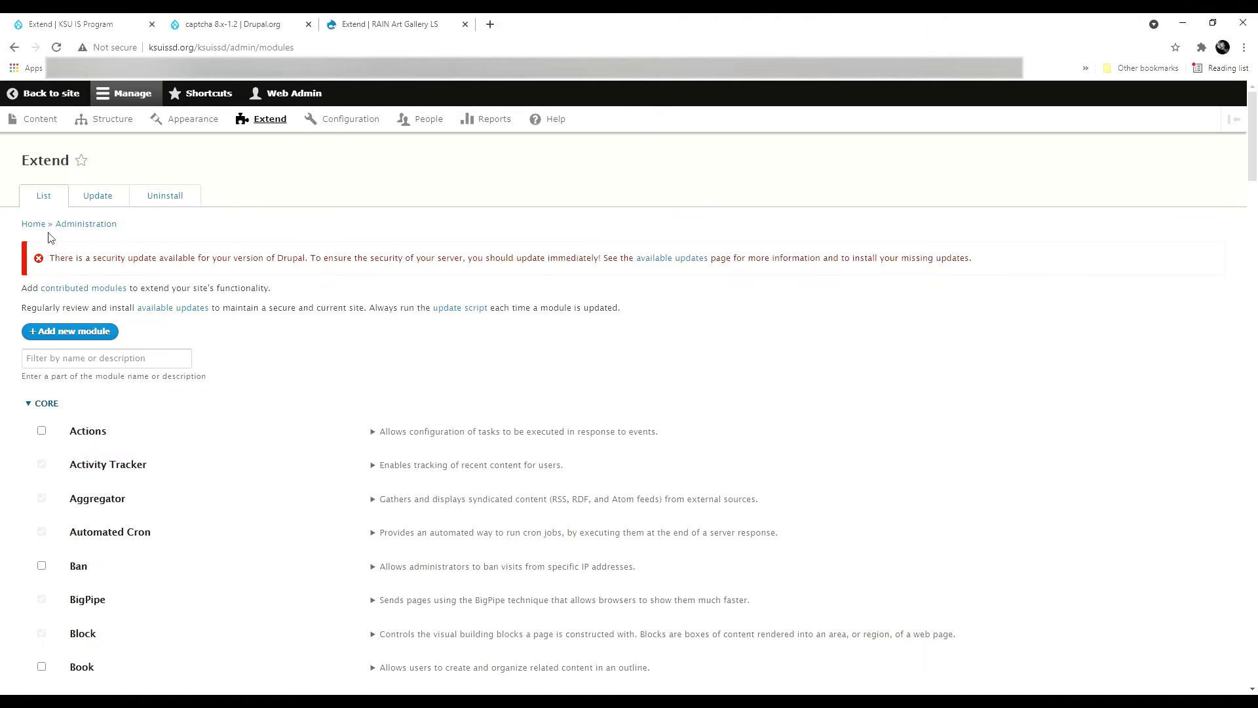
pyautogui.click(158, 365)
pyautogui.write('cap')
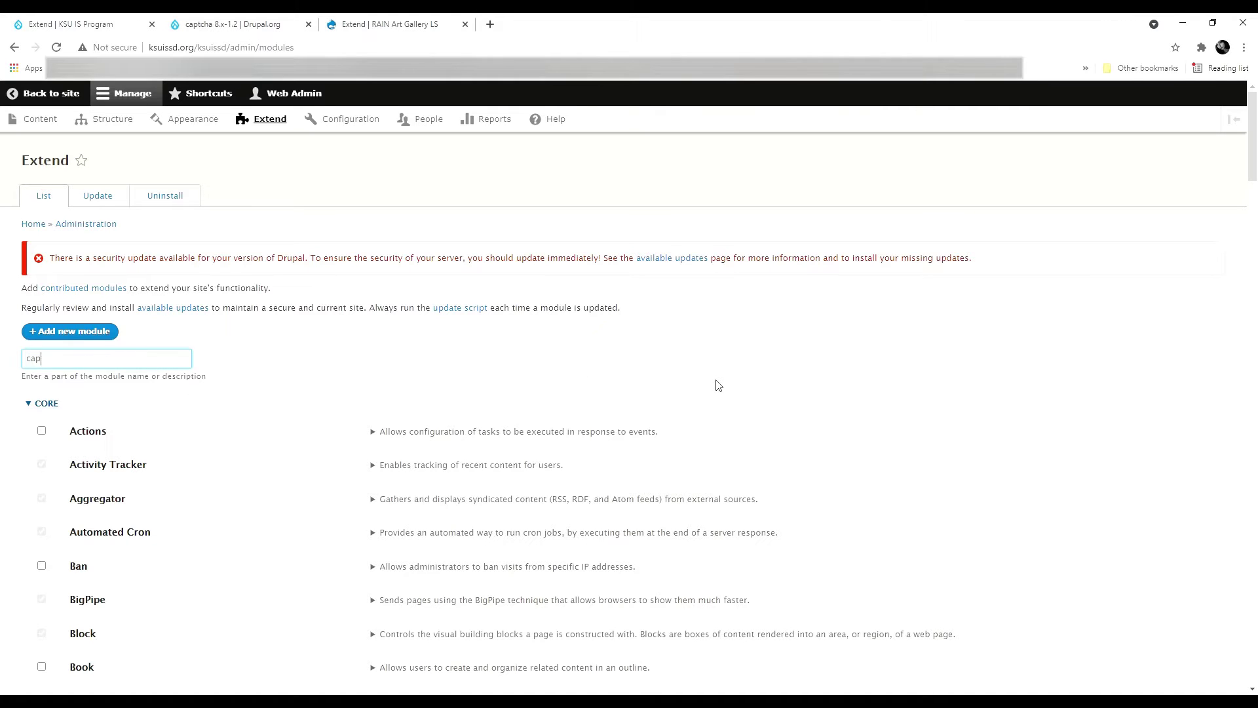
pyautogui.write('tcha')
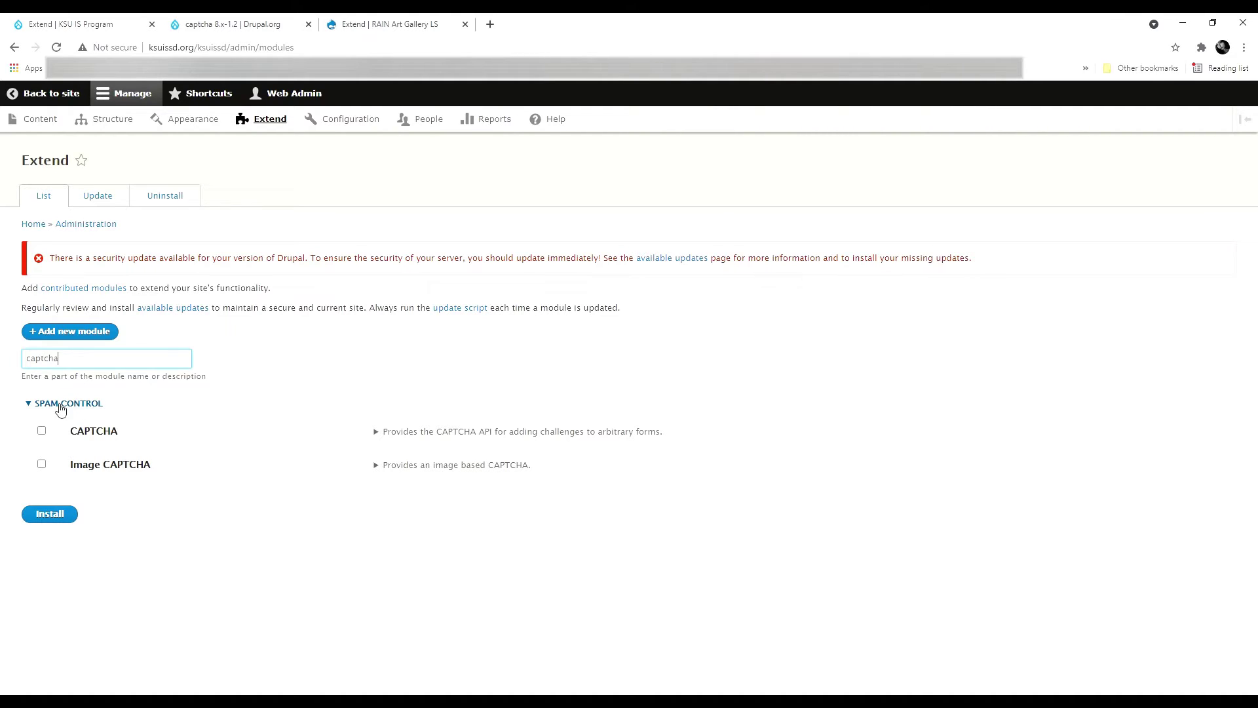
pyautogui.click(41, 431)
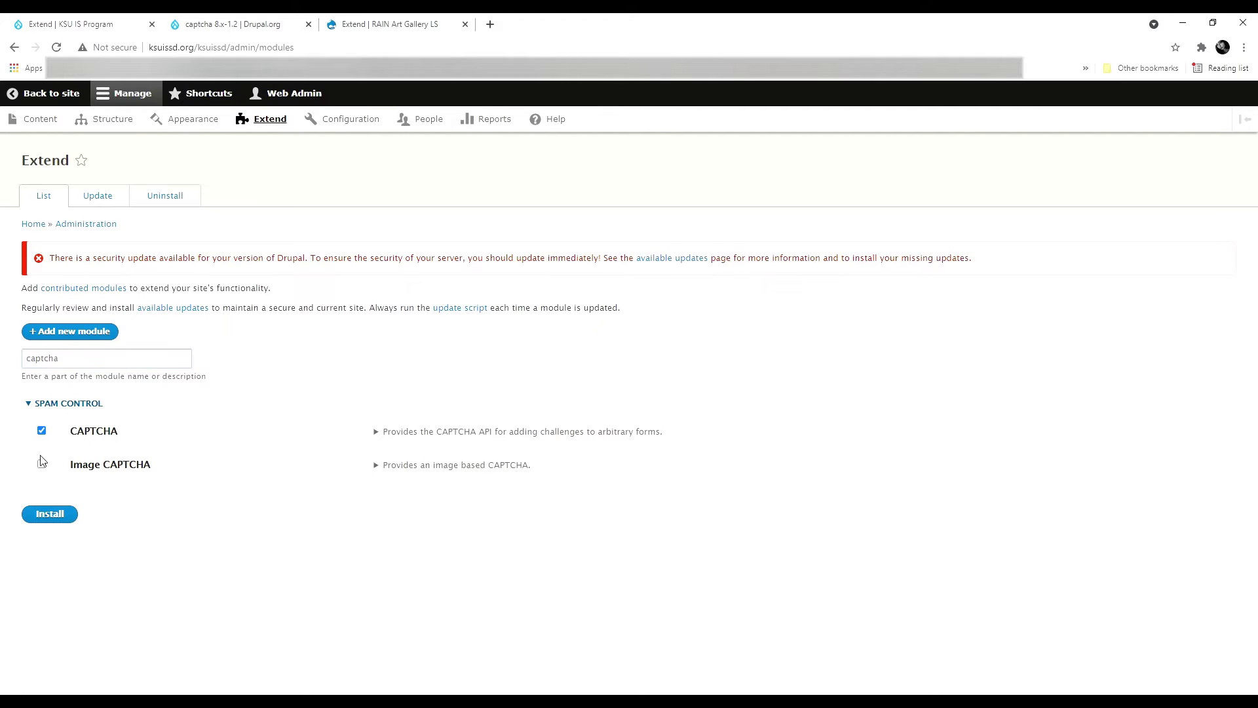
pyautogui.click(48, 515)
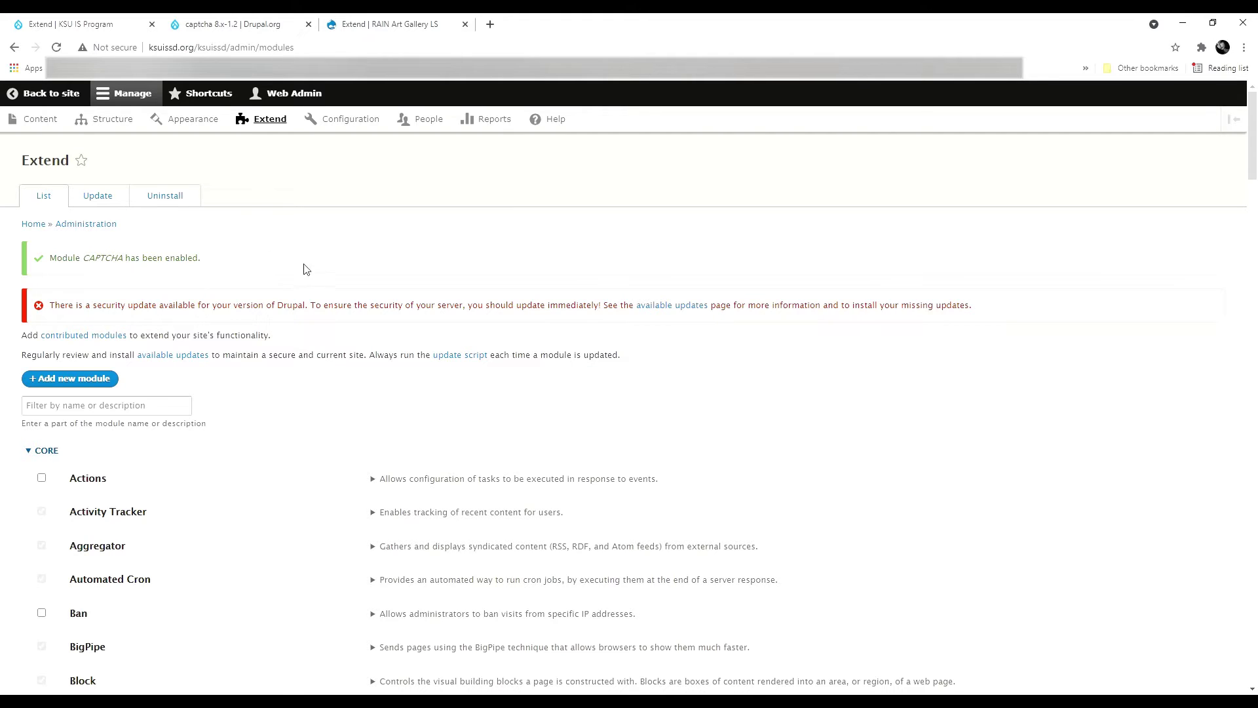
# Open the CAPTCHA module settings and review the form protection, challenge description, validation and persistence options.
pyautogui.click(348, 122)
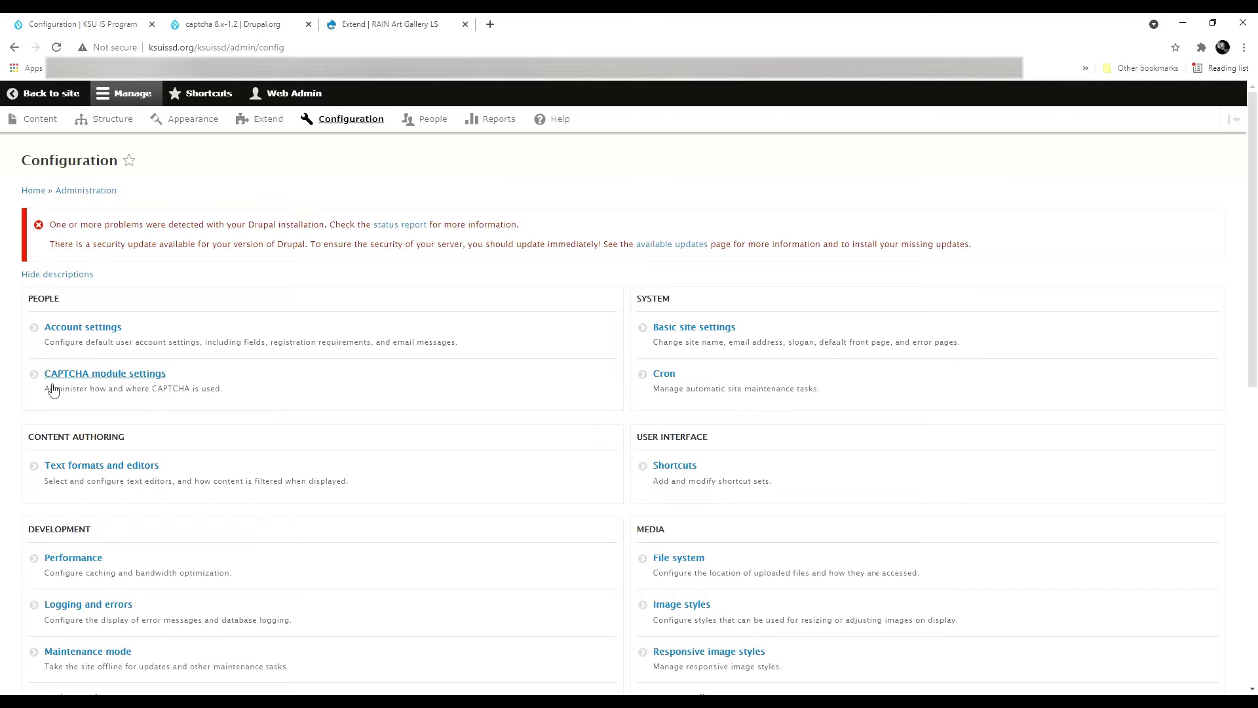
pyautogui.click(146, 380)
pyautogui.scroll(-3, 476, 390)
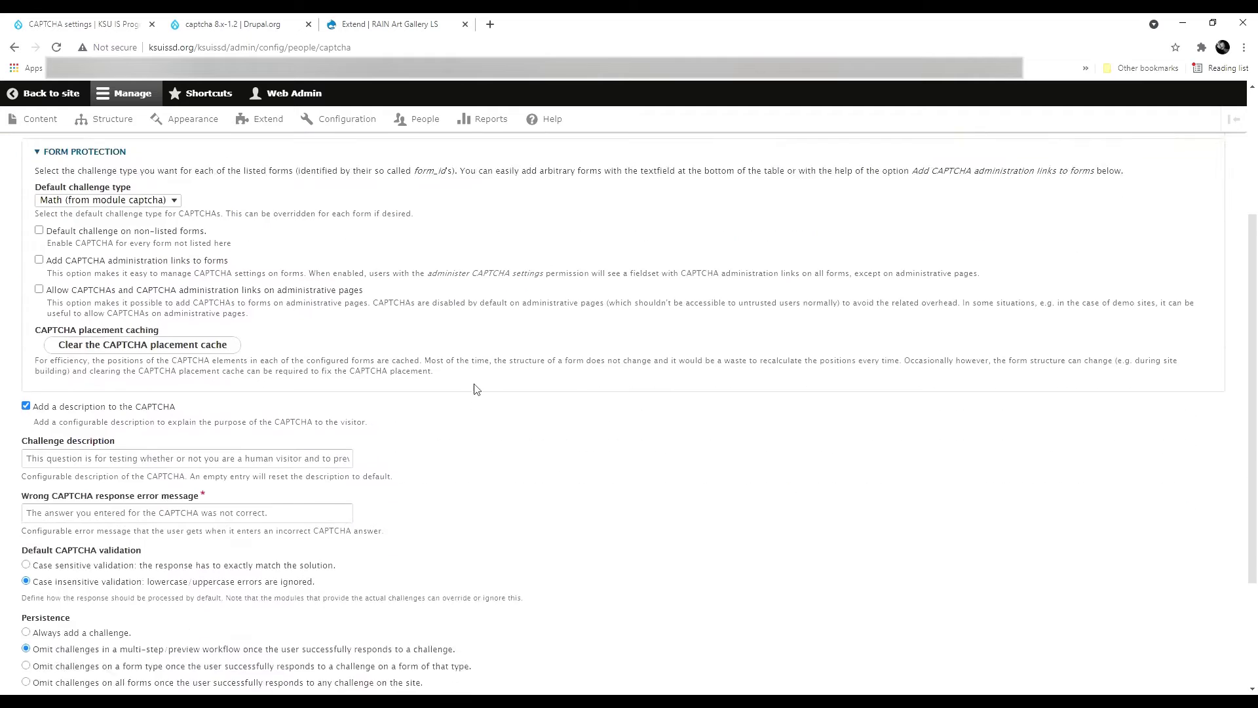
pyautogui.scroll(1, 476, 389)
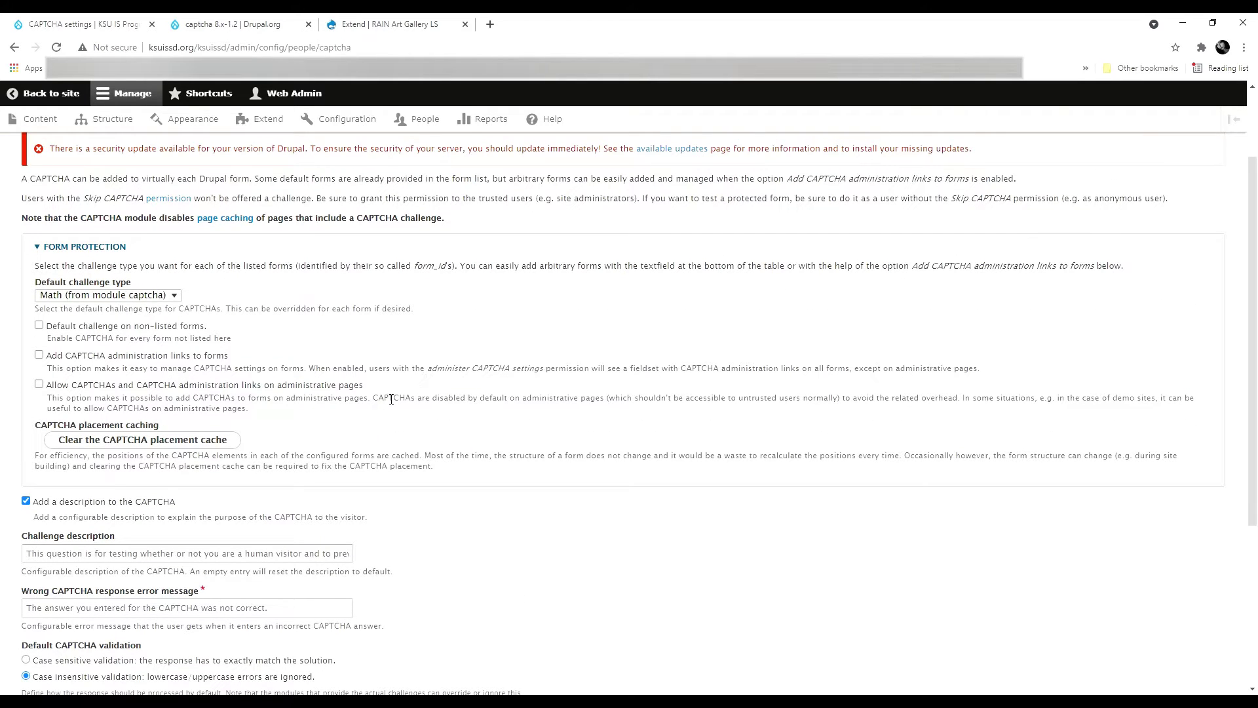
pyautogui.scroll(-2, 371, 404)
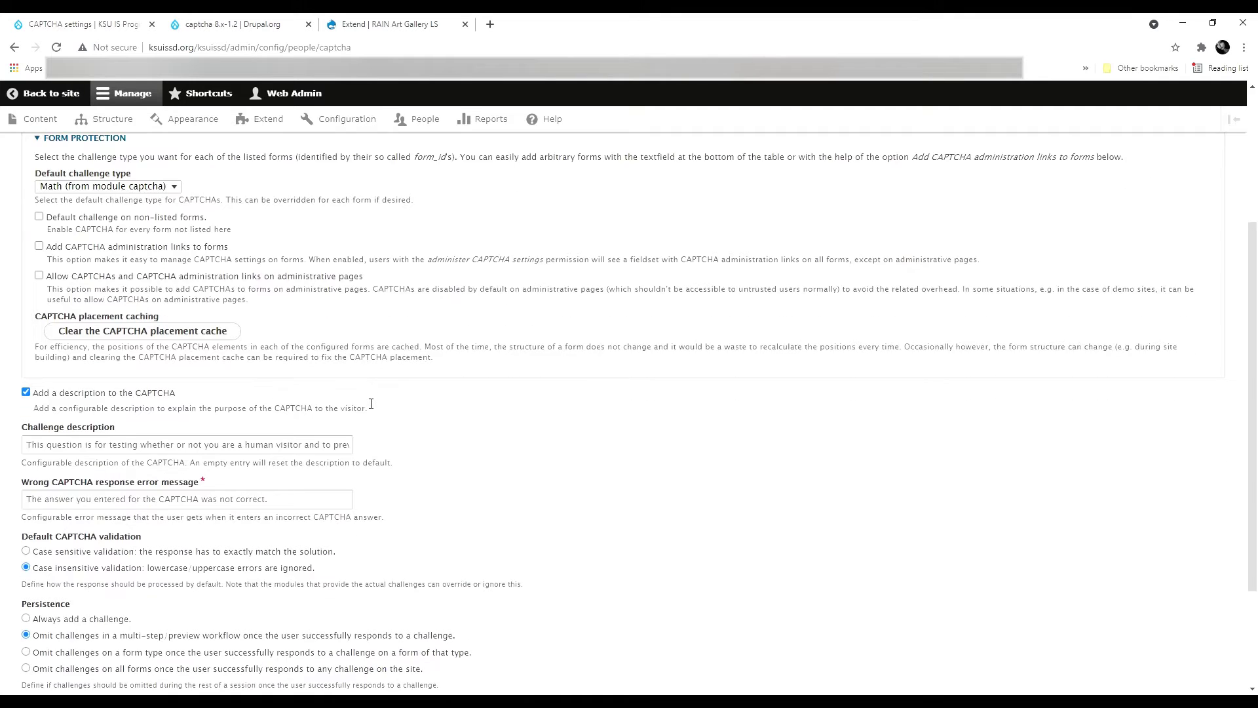
pyautogui.scroll(-2, 368, 401)
pyautogui.scroll(2, 269, 339)
pyautogui.scroll(-2, 189, 337)
pyautogui.click(108, 623)
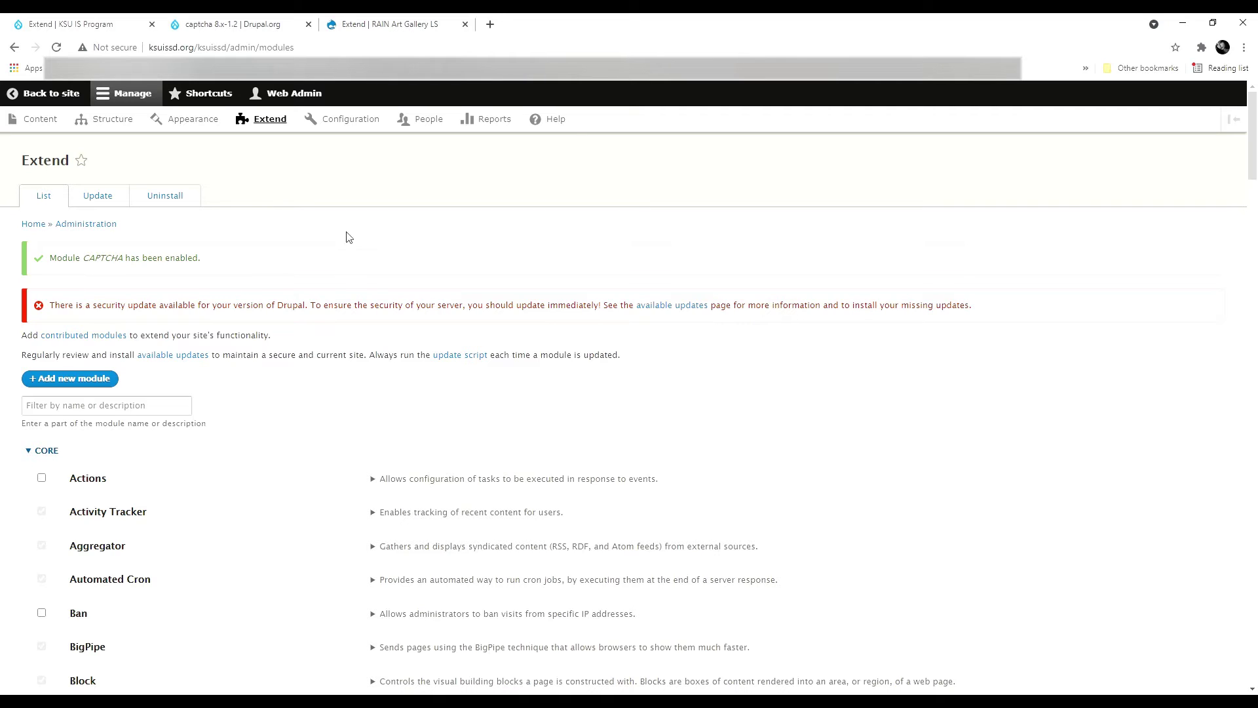
# Filter the uninstallable modules by "captcha" and uninstall the CAPTCHA module, confirming its configuration deletions.
pyautogui.click(174, 198)
pyautogui.click(166, 317)
pyautogui.write('captcha')
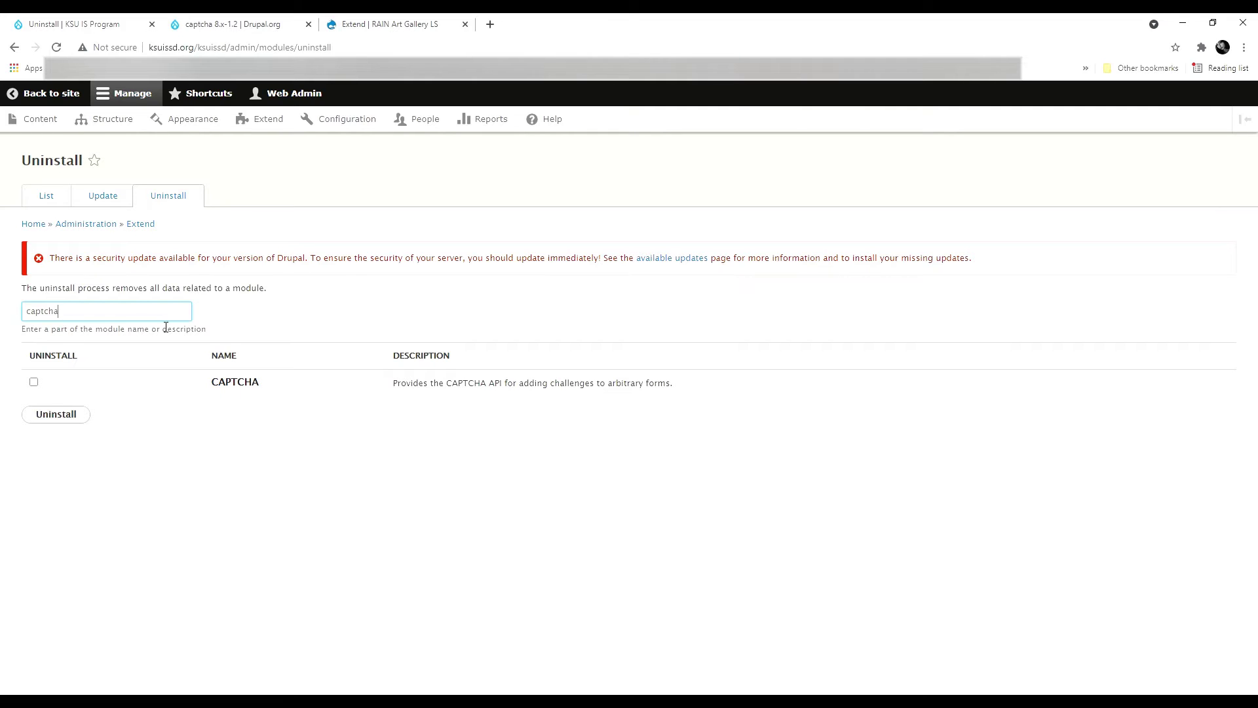
pyautogui.click(34, 382)
pyautogui.click(57, 419)
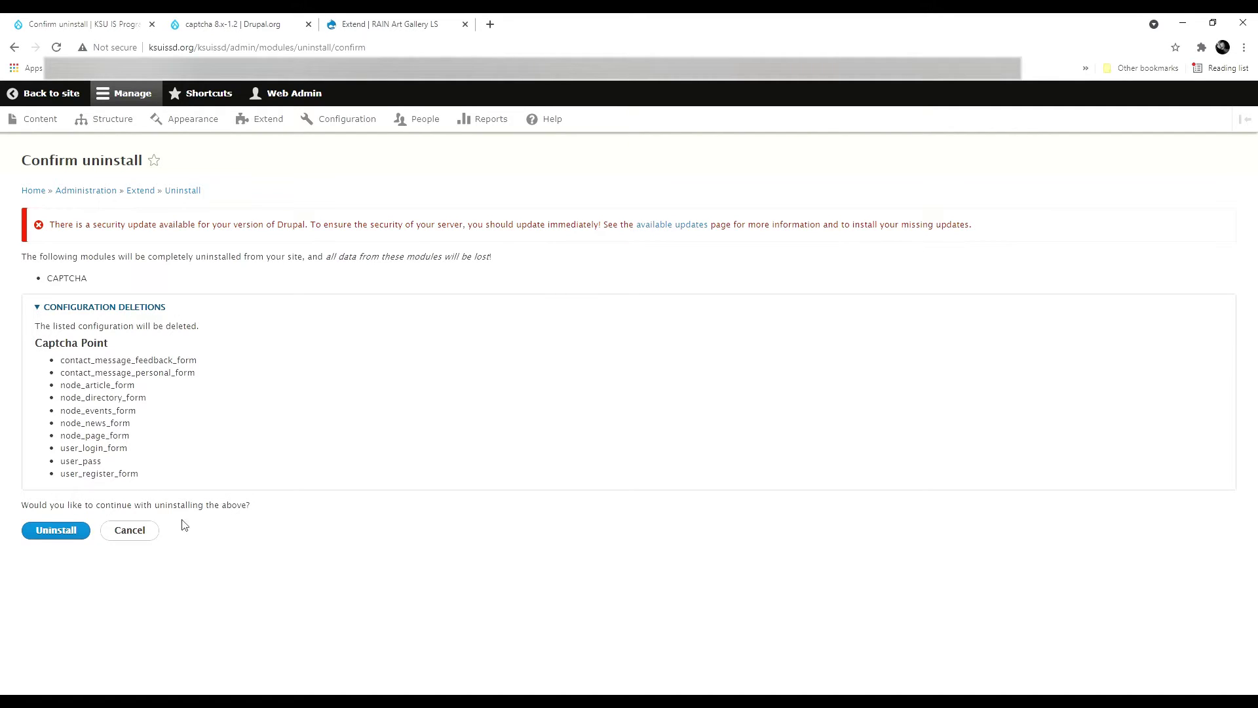
pyautogui.click(44, 532)
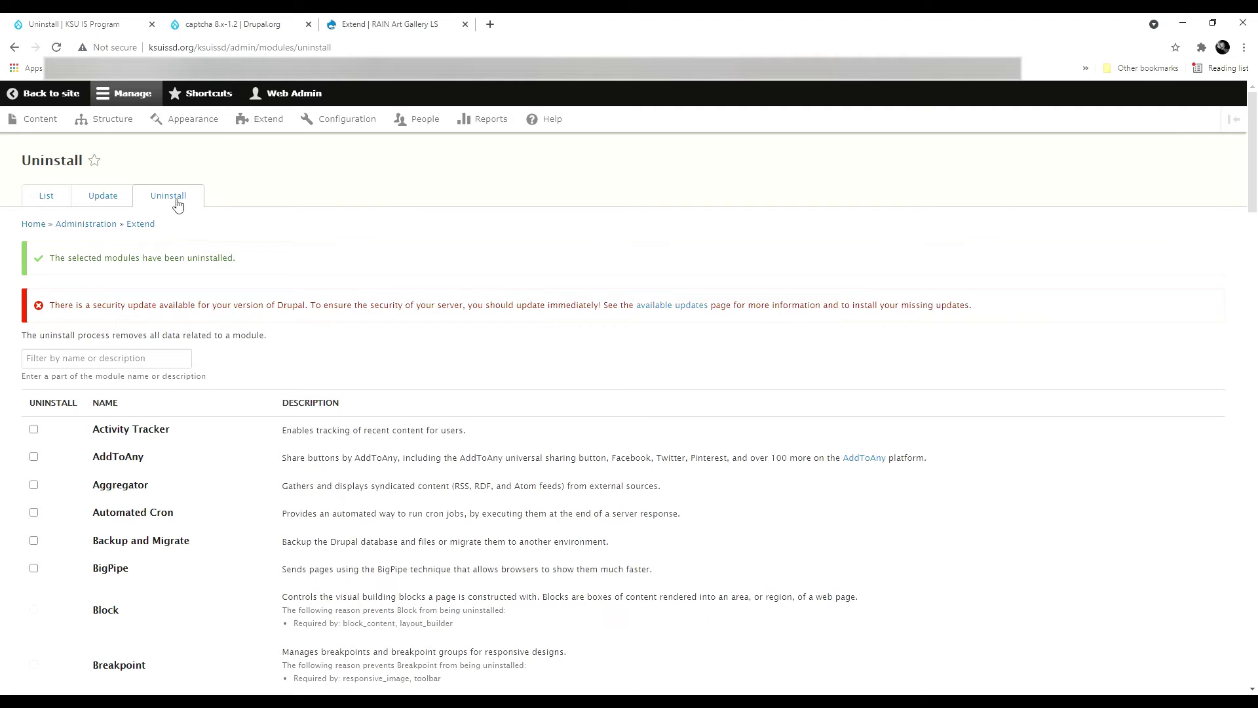
# Clear all site caches in the Performance configuration and save the configuration.
pyautogui.click(324, 121)
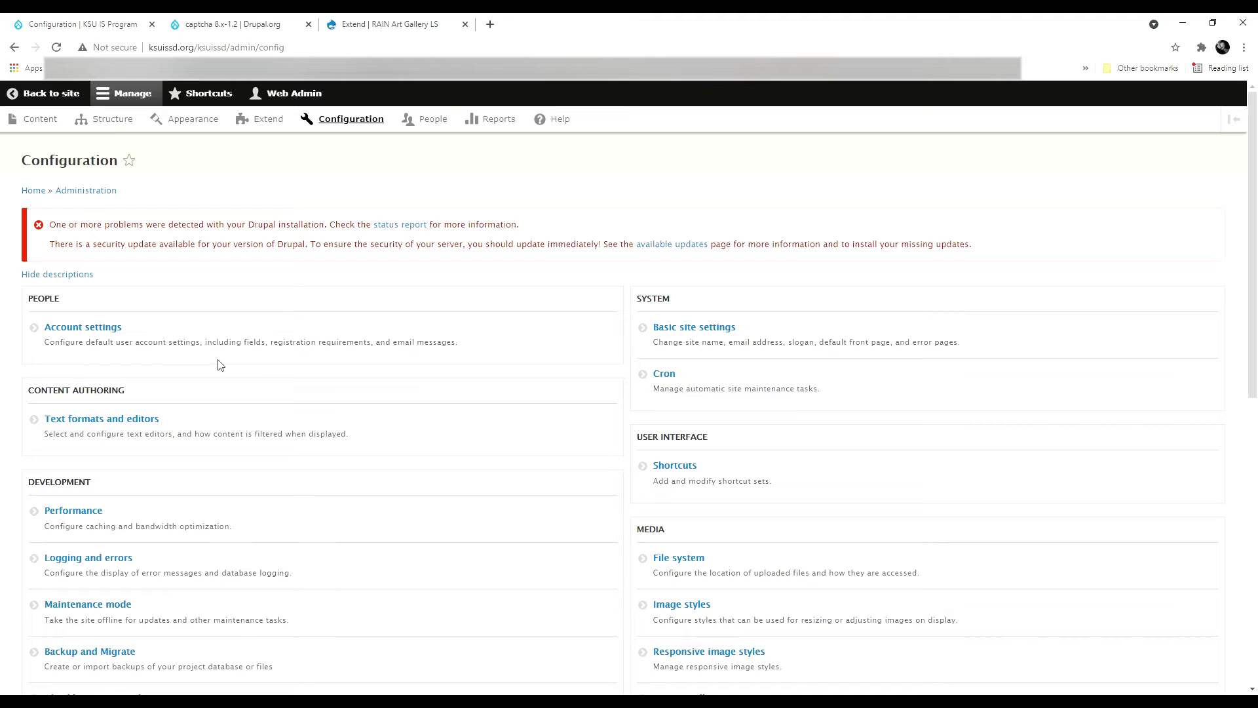
pyautogui.click(89, 515)
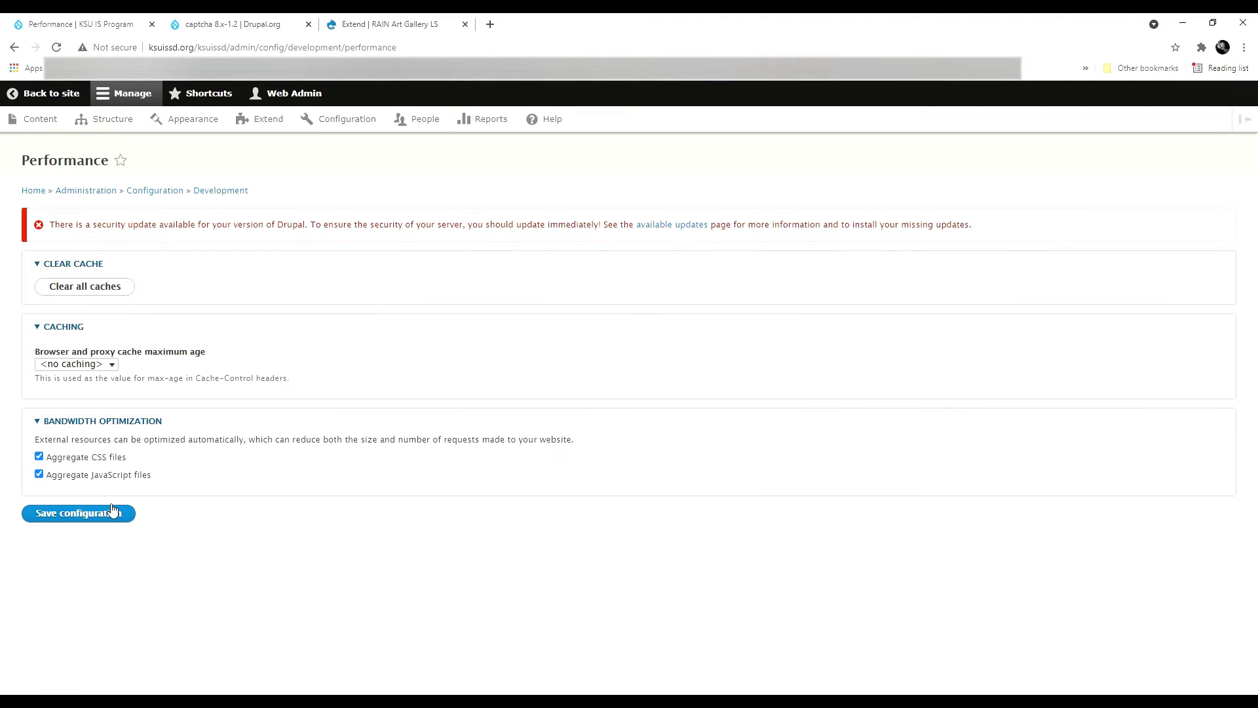
pyautogui.click(105, 288)
pyautogui.click(90, 565)
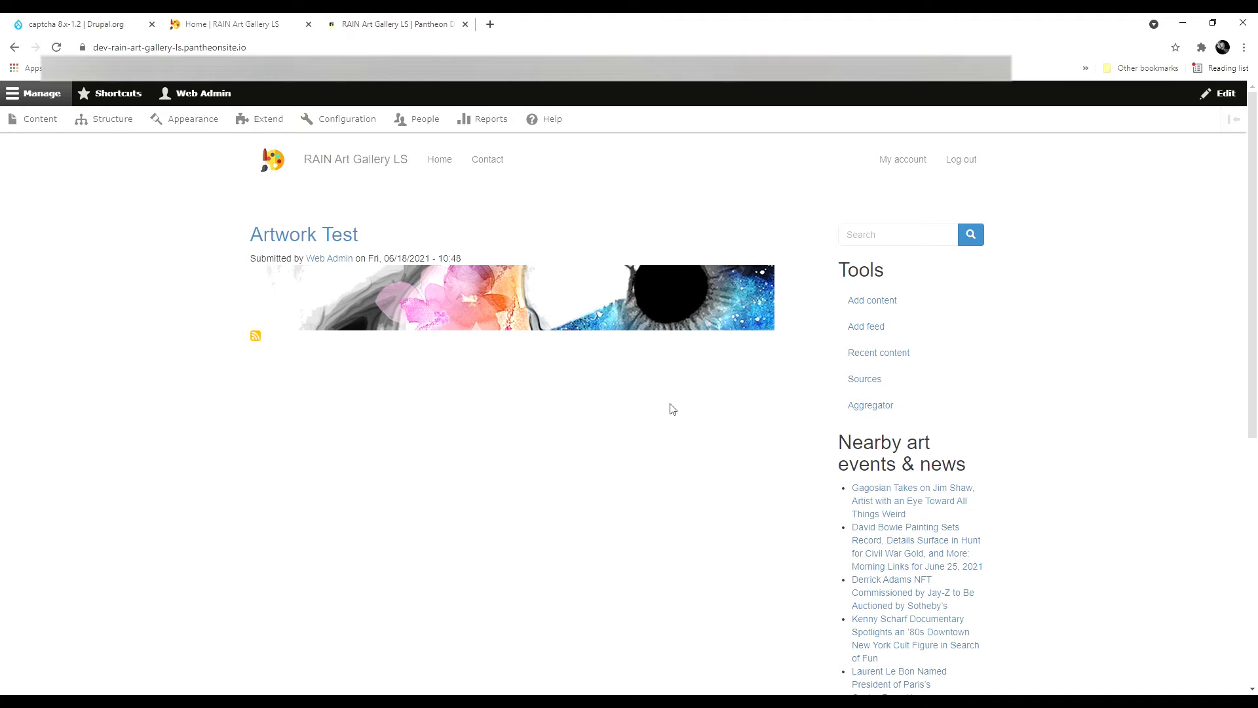
# Check the captcha release page, switch to the terminal, and run ddev composer require 'drupal/captcha:^1.2' in the rain-art-gallery-ls project.
pyautogui.click(93, 19)
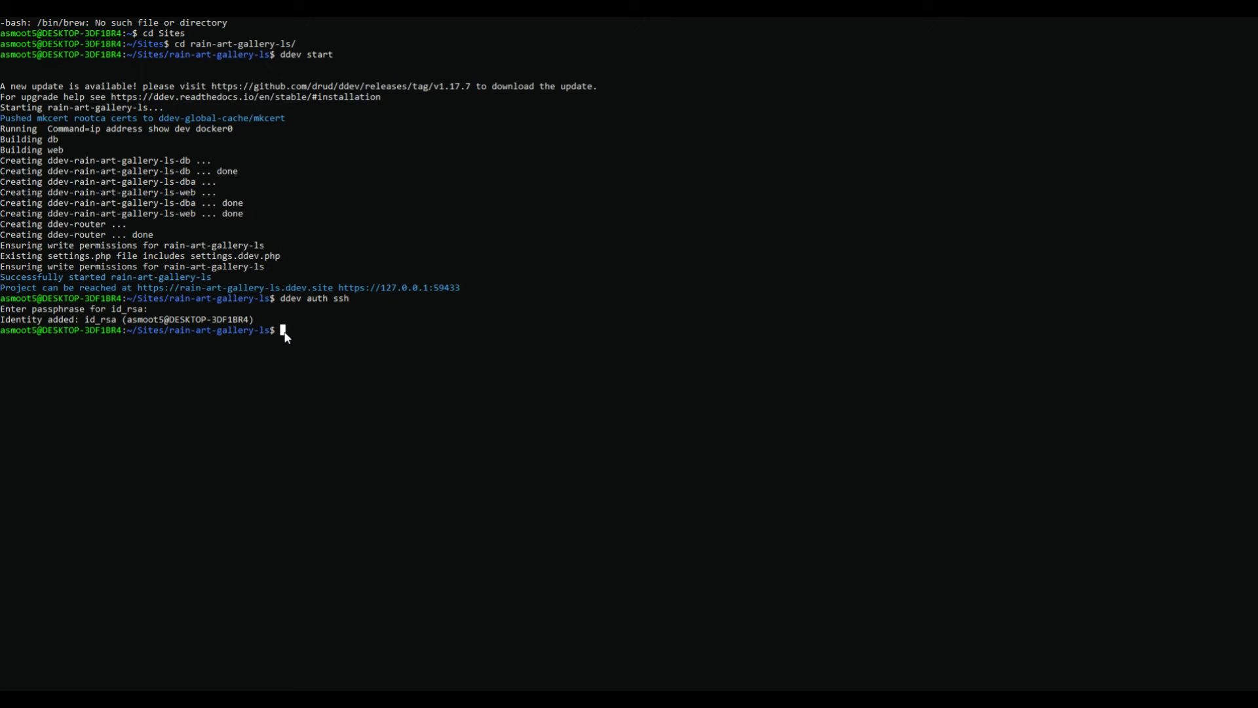
pyautogui.write("ddev composer require 'drupal/")
pyautogui.write('captcha:')
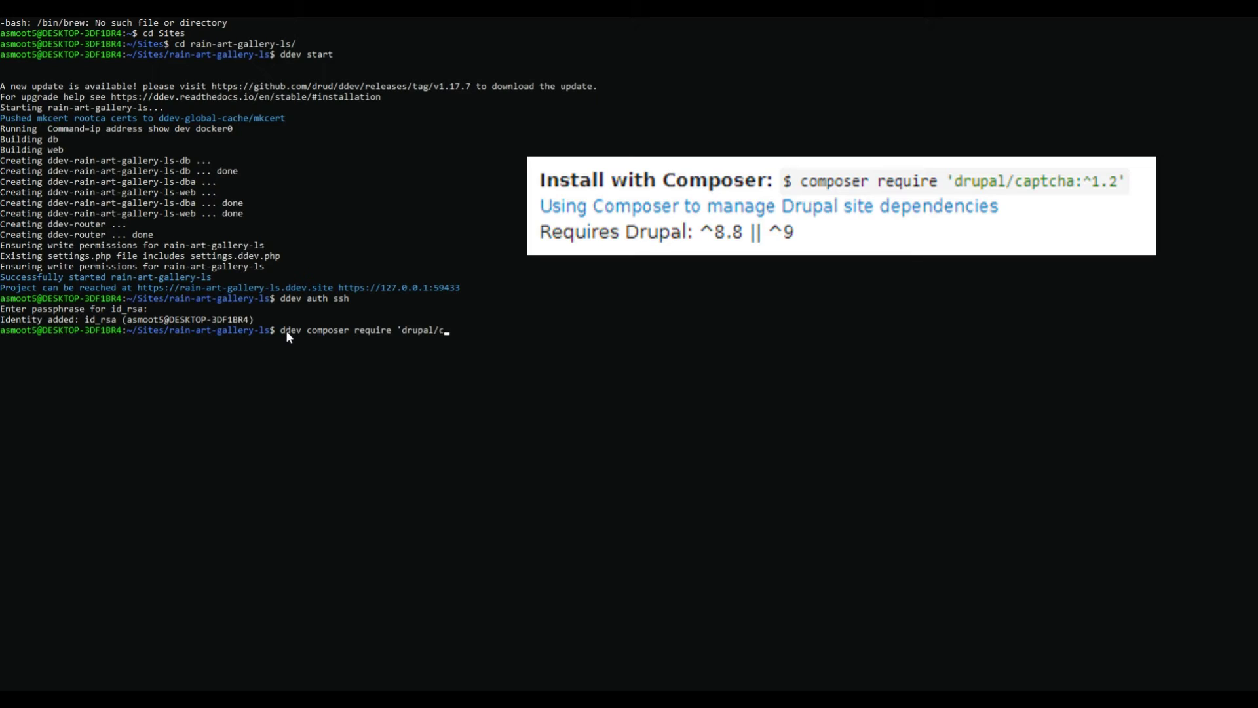
pyautogui.write("^1.2'")
pyautogui.press('Return')
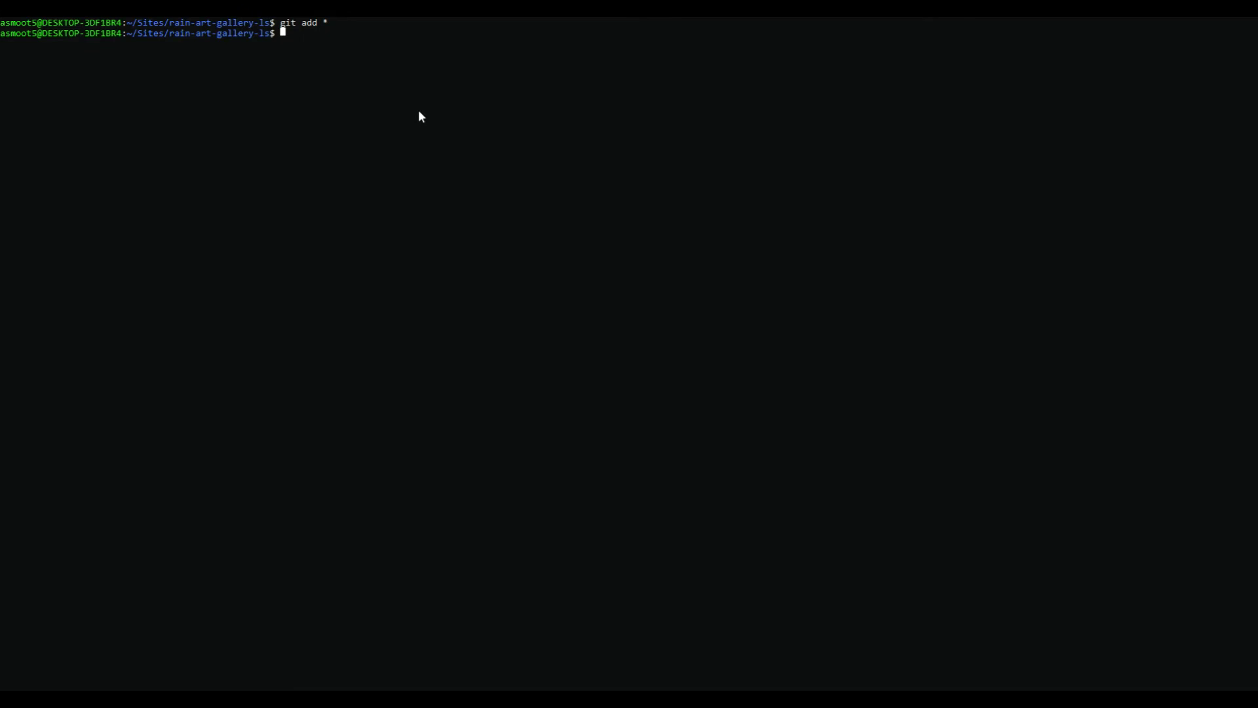
# Run git status in the rain-art-gallery-ls project and look over the staged captcha module files.
pyautogui.write('git status')
pyautogui.press('Return')
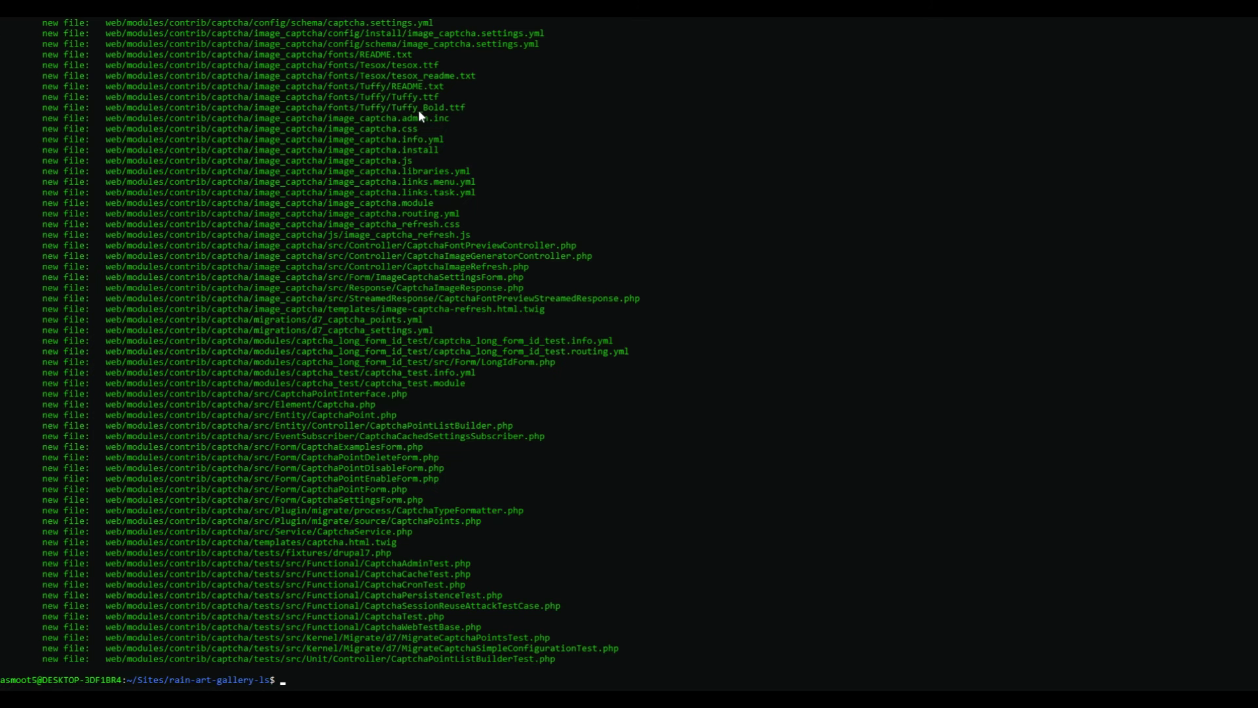
pyautogui.scroll(-2, 541, 311)
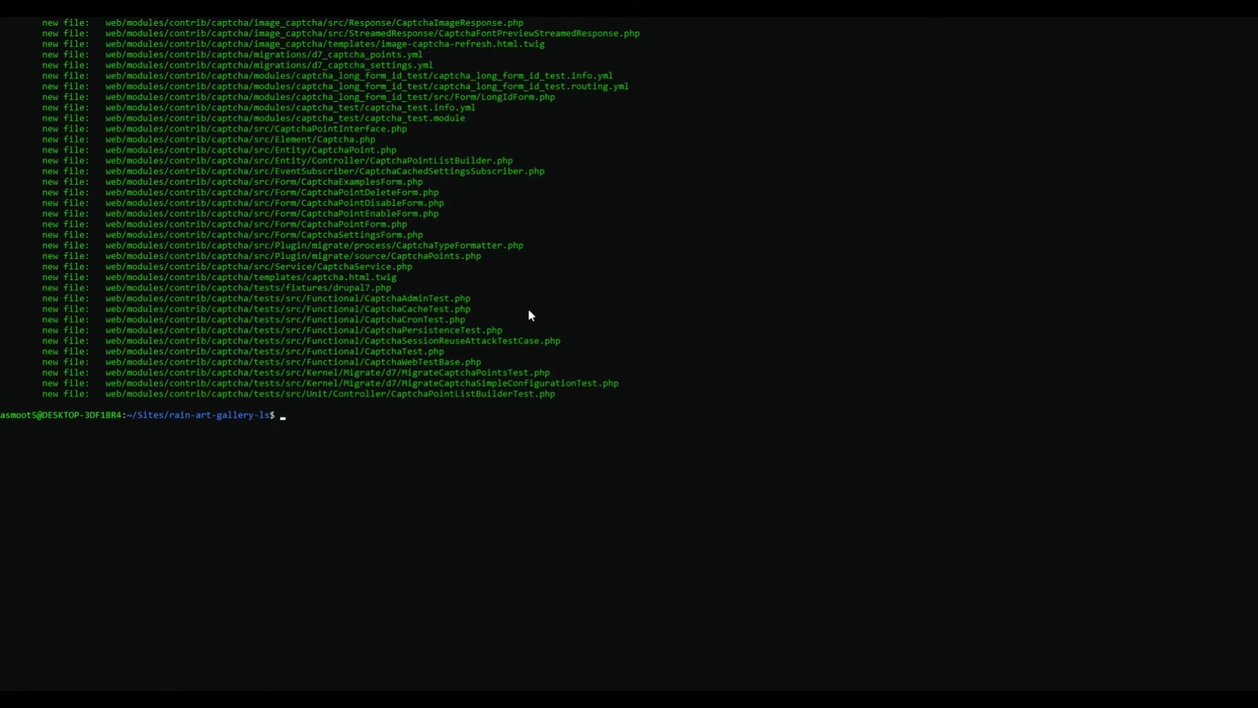
# Look back over the staged captcha module files and stage all project changes with git add *.
pyautogui.scroll(20, 322, 325)
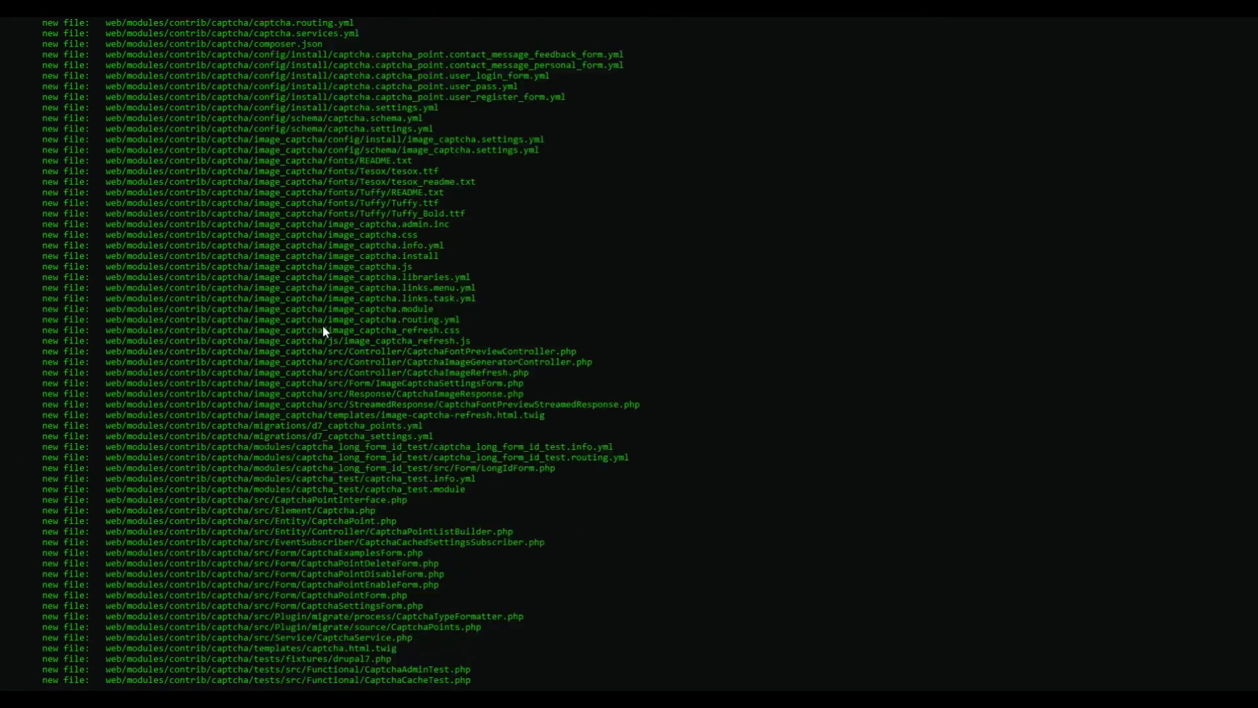
pyautogui.scroll(-7, 322, 320)
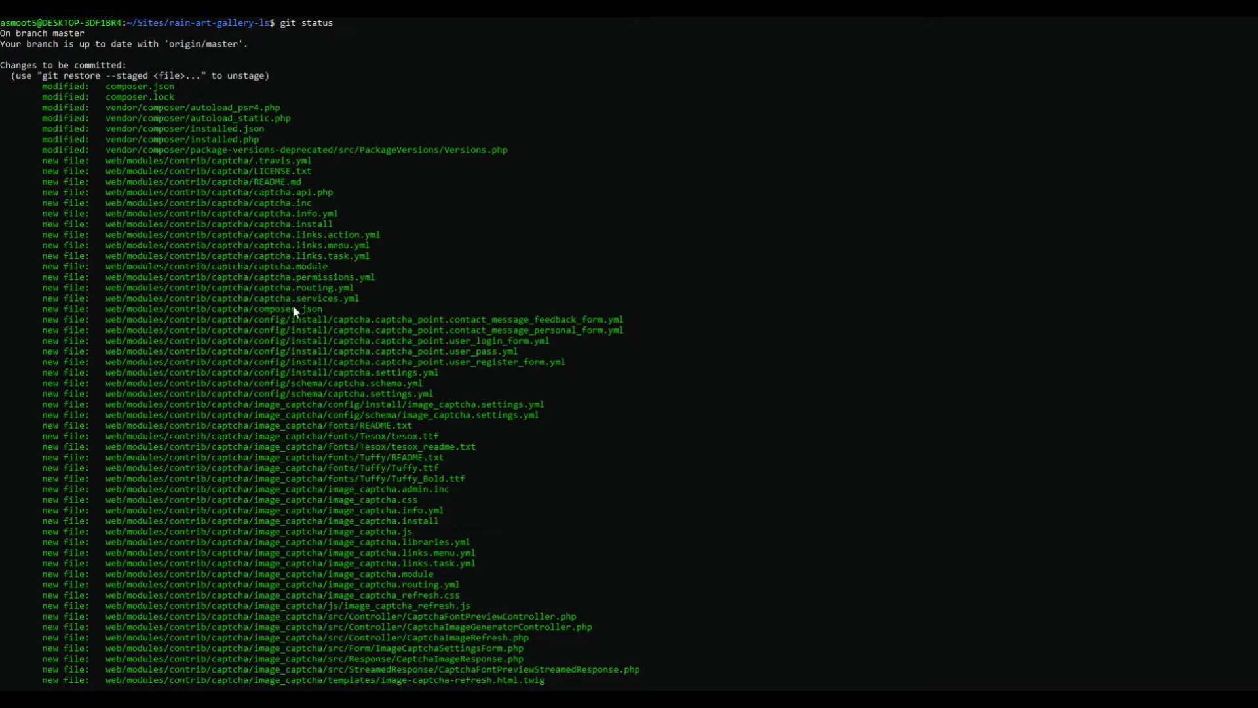
pyautogui.scroll(-20, 233, 299)
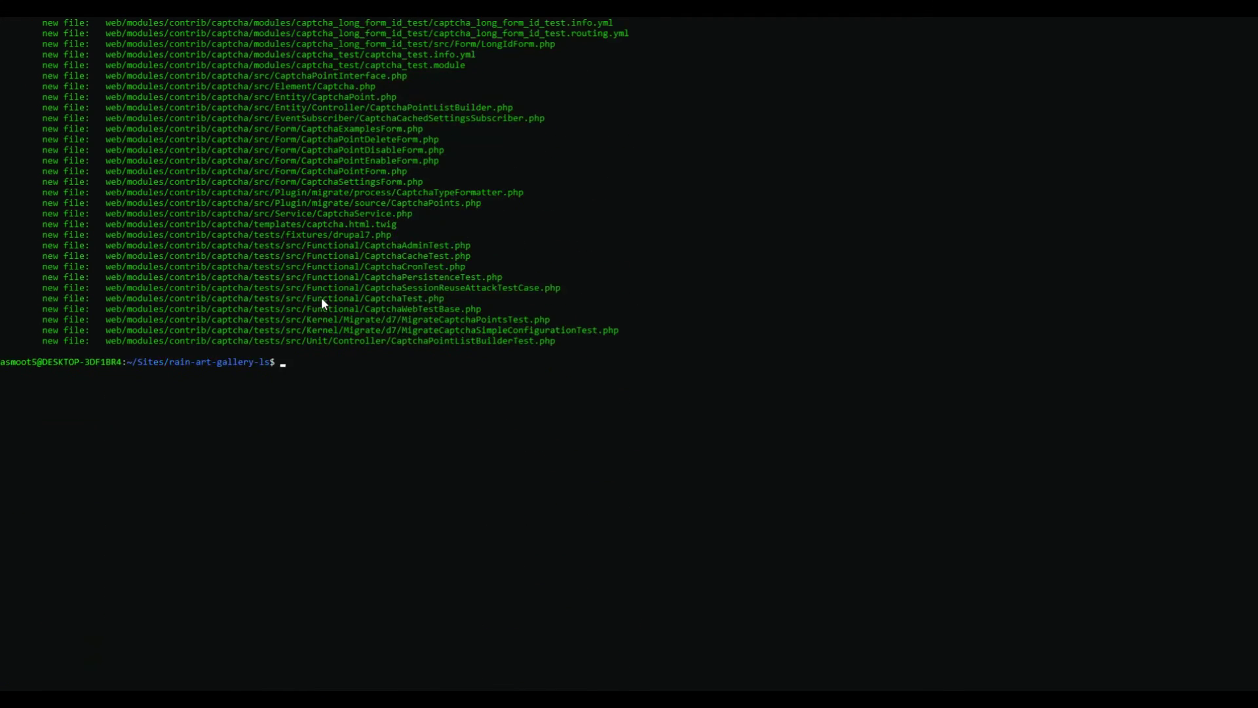
pyautogui.scroll(-2, 432, 299)
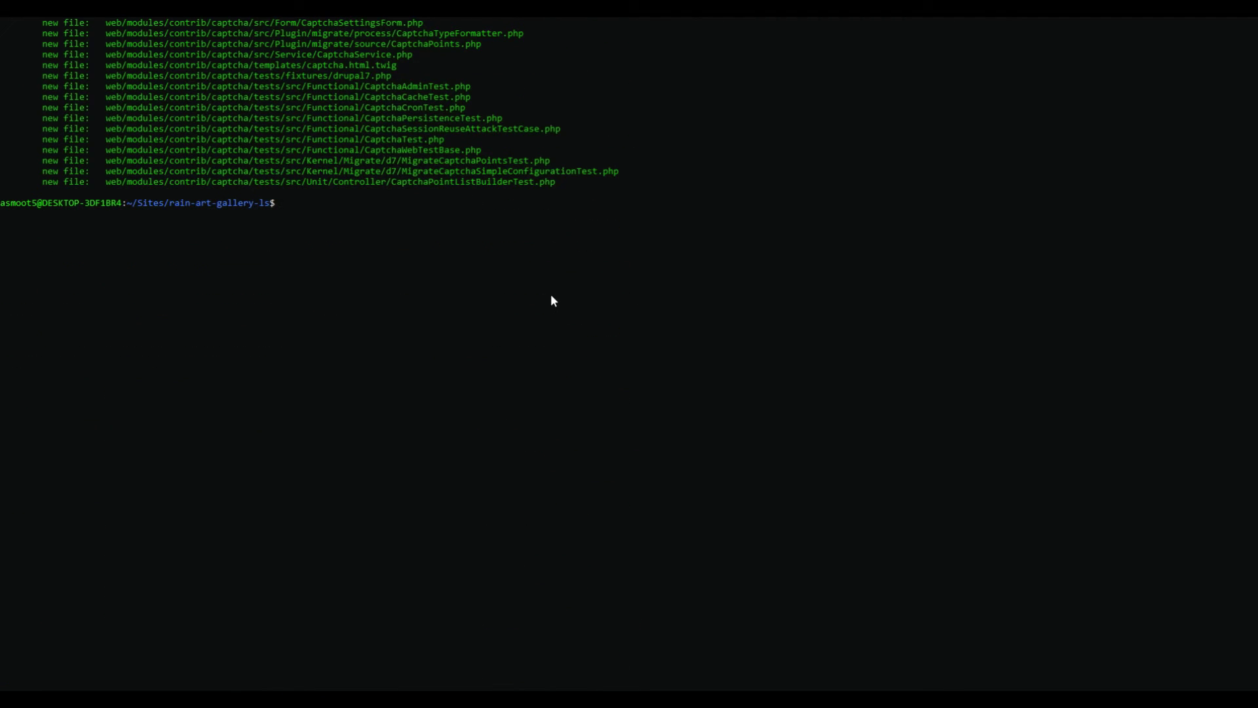
pyautogui.write('git add *')
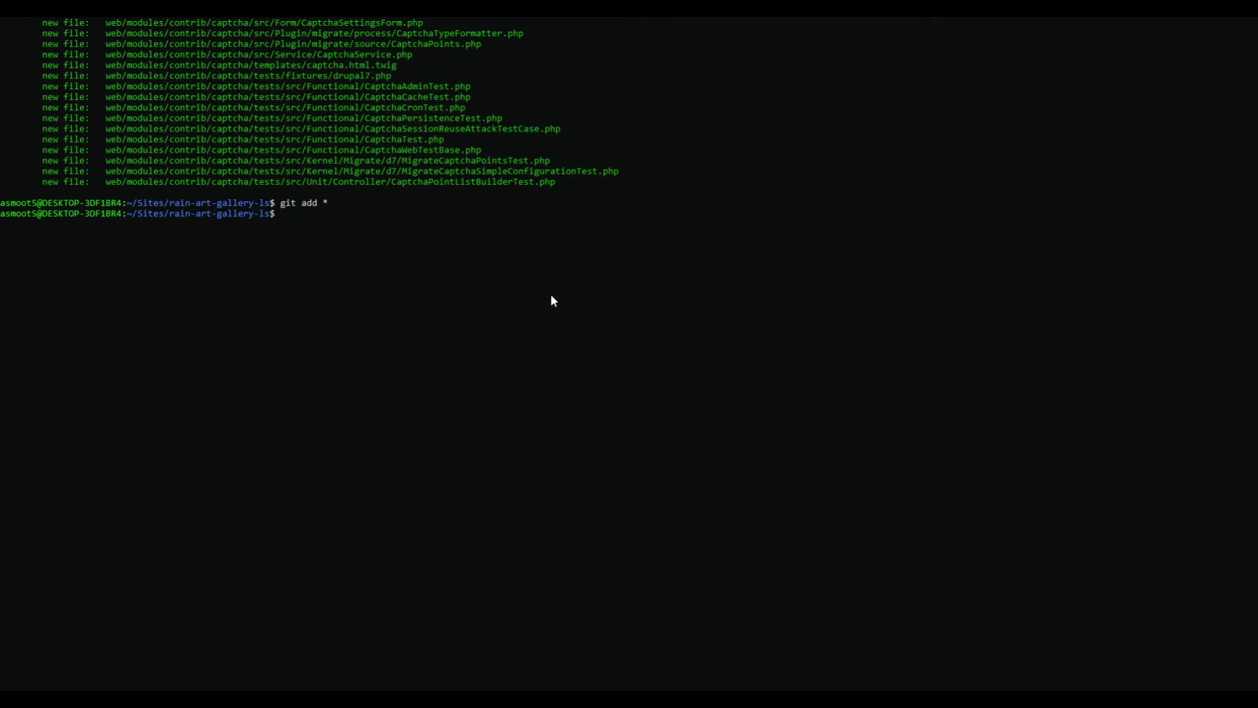
# Commit the changes with git commit -am "adding captcha module" --no-verify.
pyautogui.write('git commit -am "adding captcha mod')
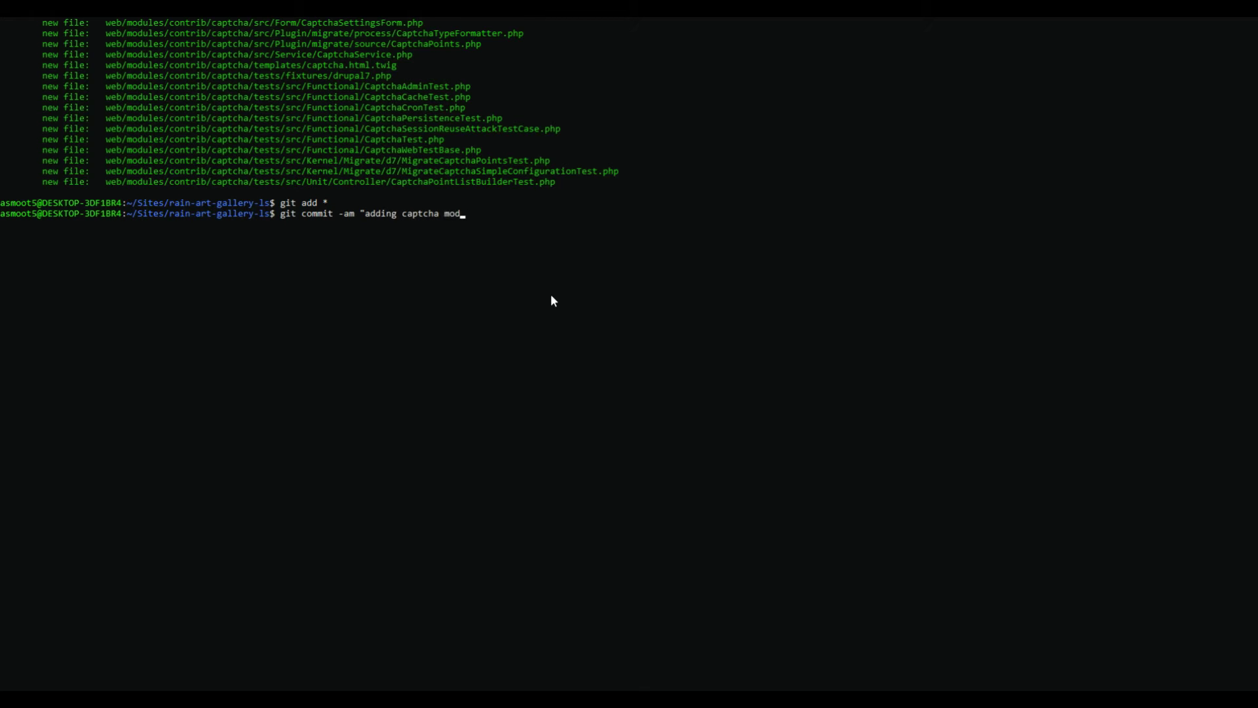
pyautogui.write('ule" --no-verify')
pyautogui.press('Return')
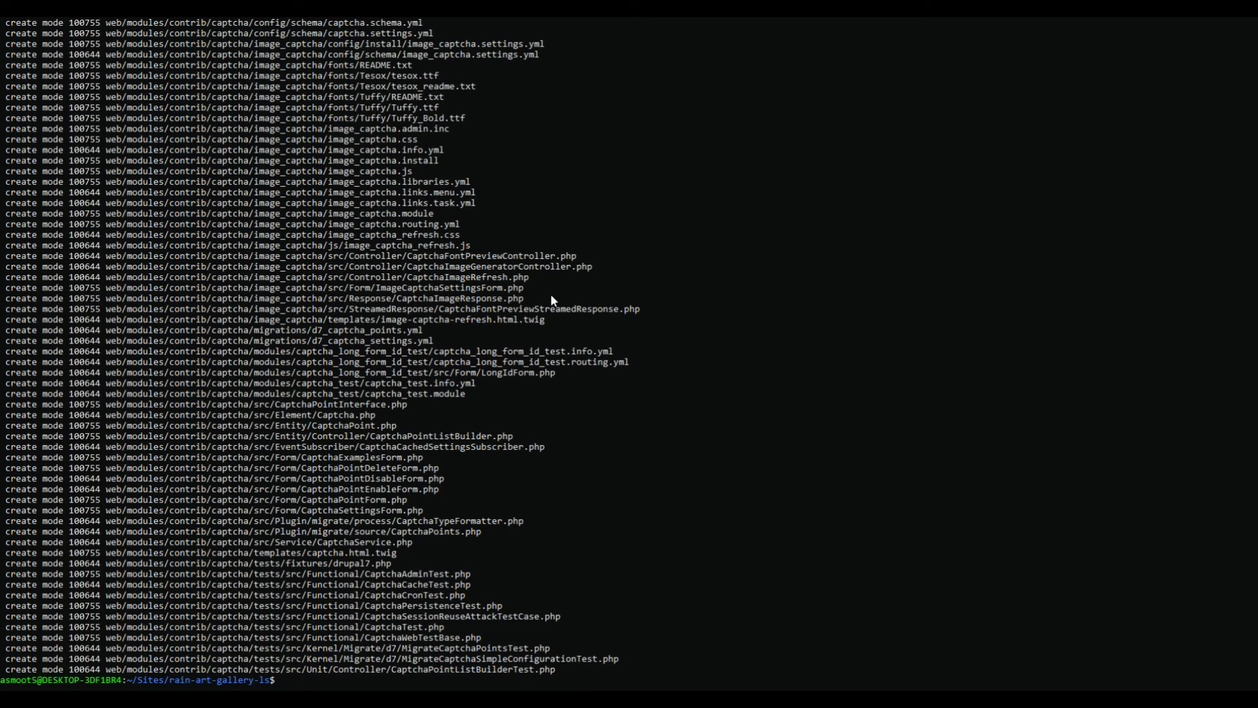
# Check the committed file list, run git push origin master, and enter the SSH key passphrase.
pyautogui.scroll(-10, 479, 296)
pyautogui.scroll(12, 202, 351)
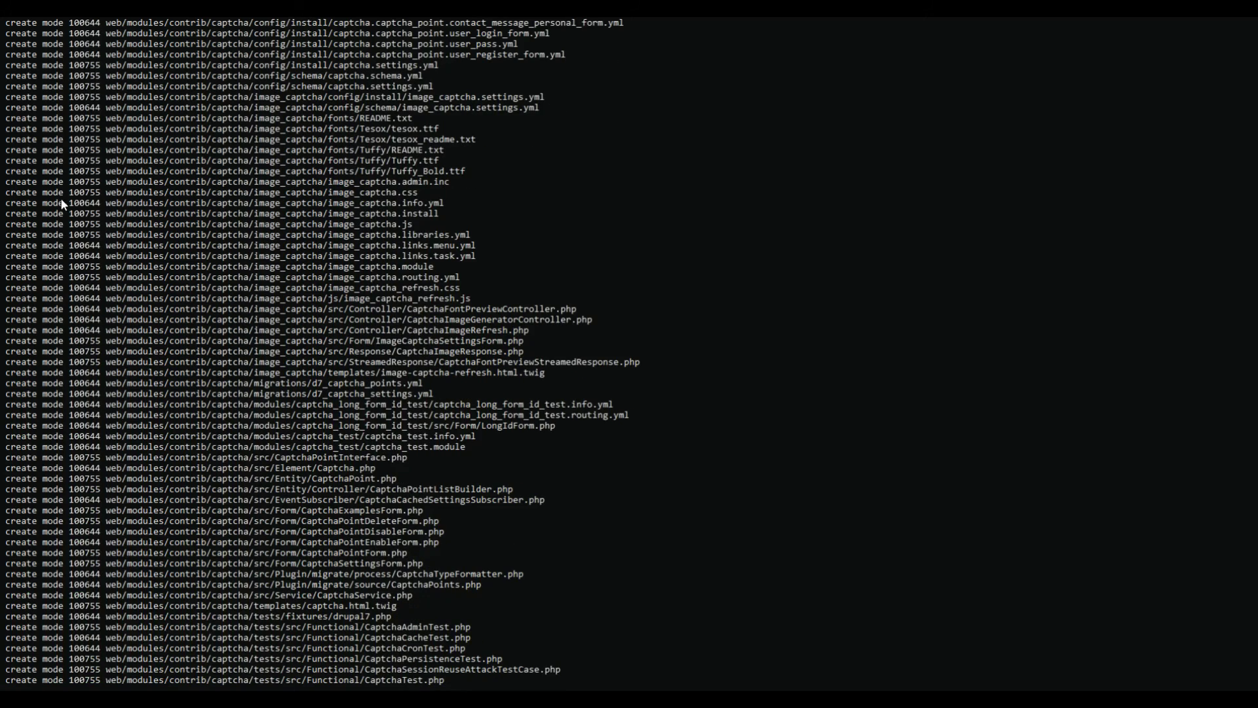
pyautogui.scroll(-17, 60, 198)
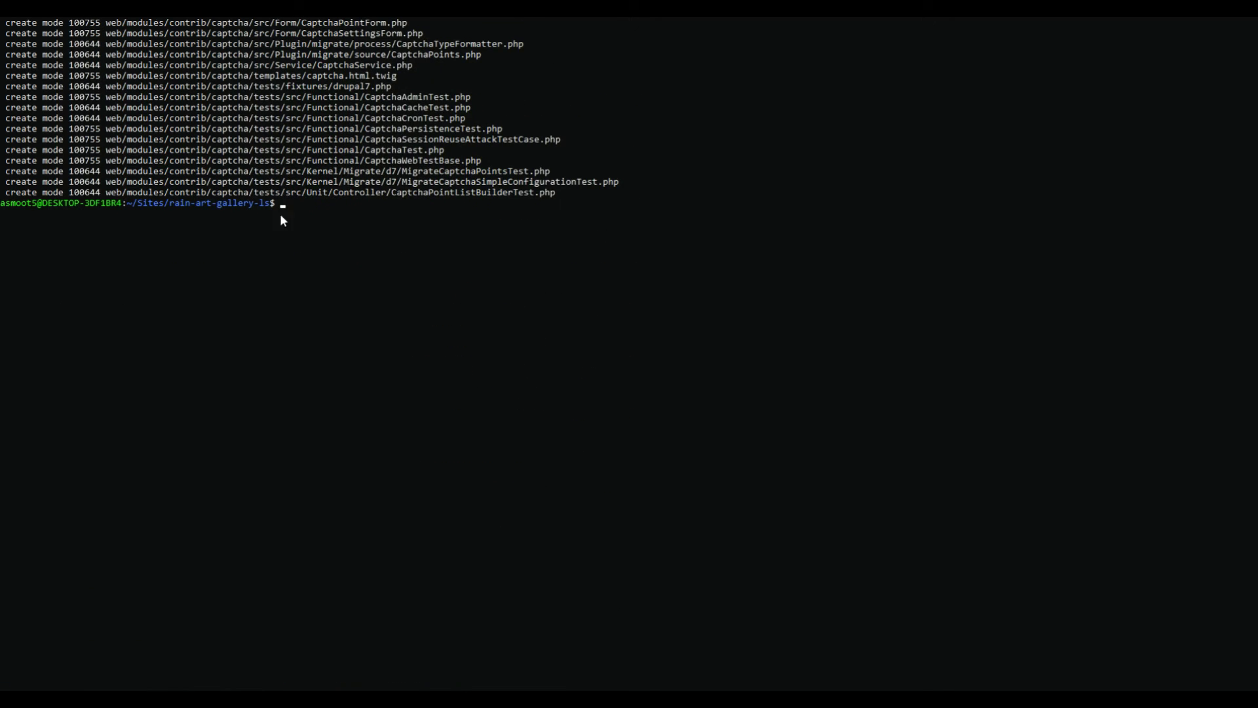
pyautogui.scroll(-2, 281, 217)
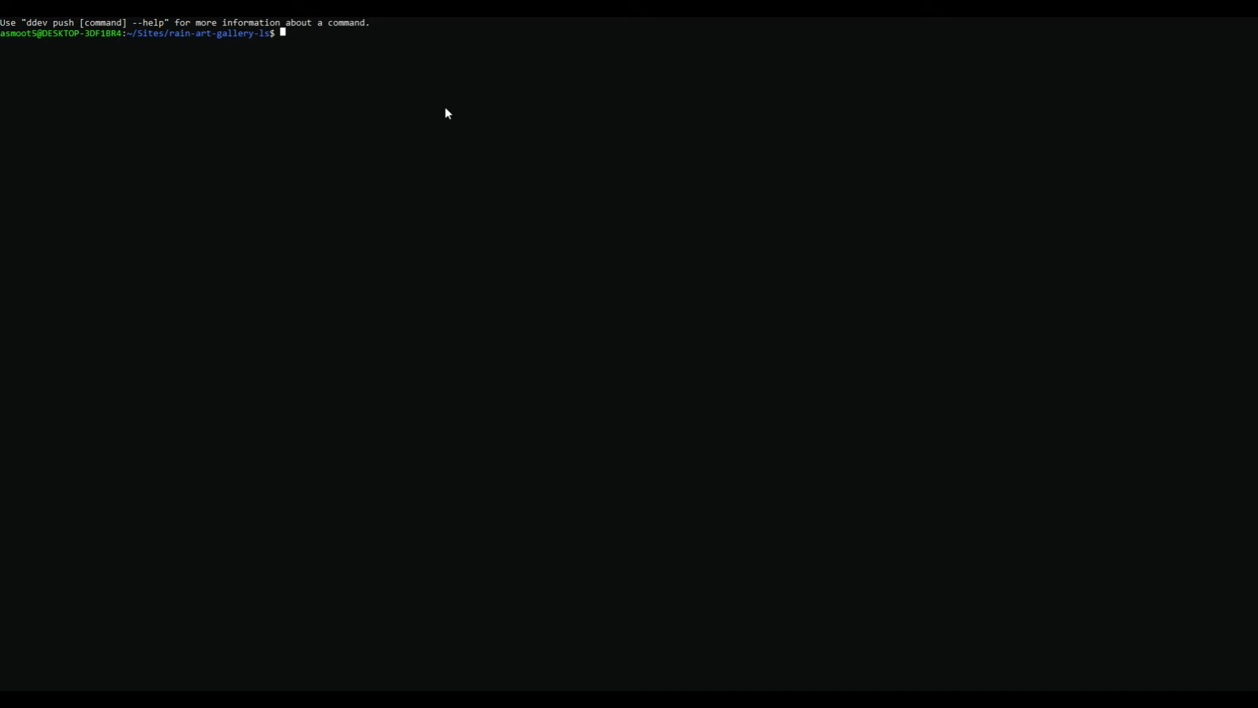
pyautogui.write('git push origin master')
pyautogui.press('Return')
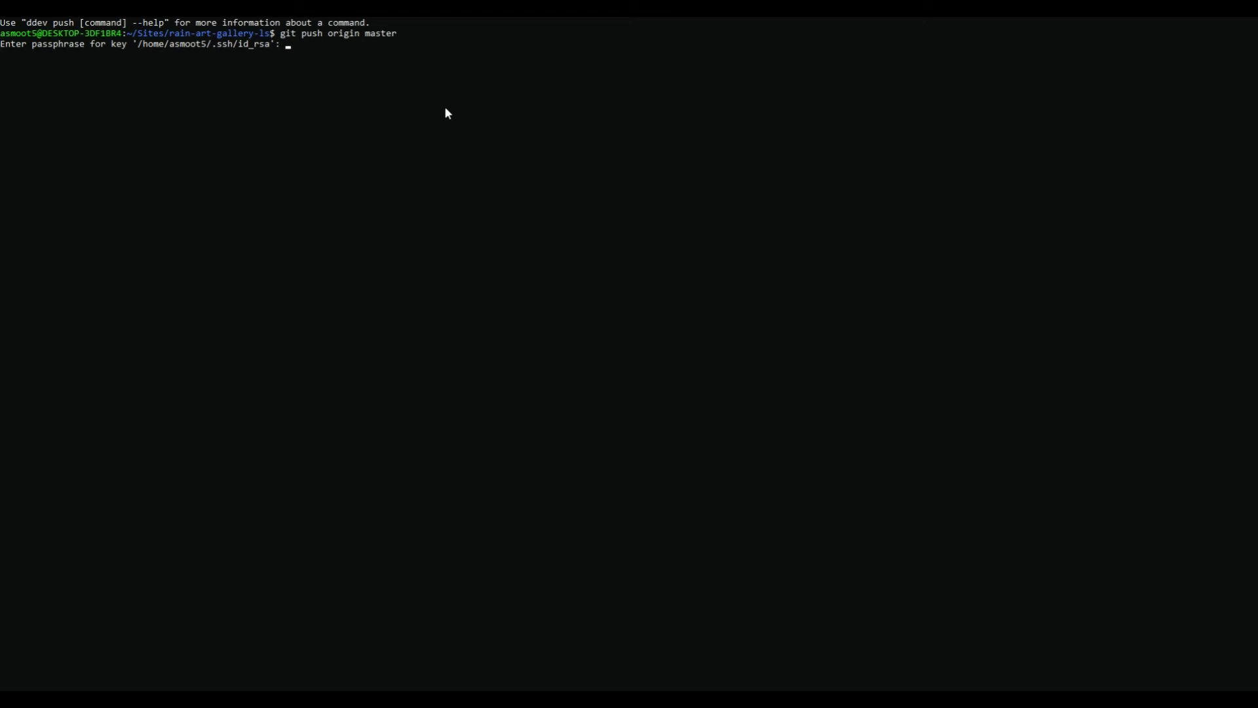
pyautogui.press('Return')
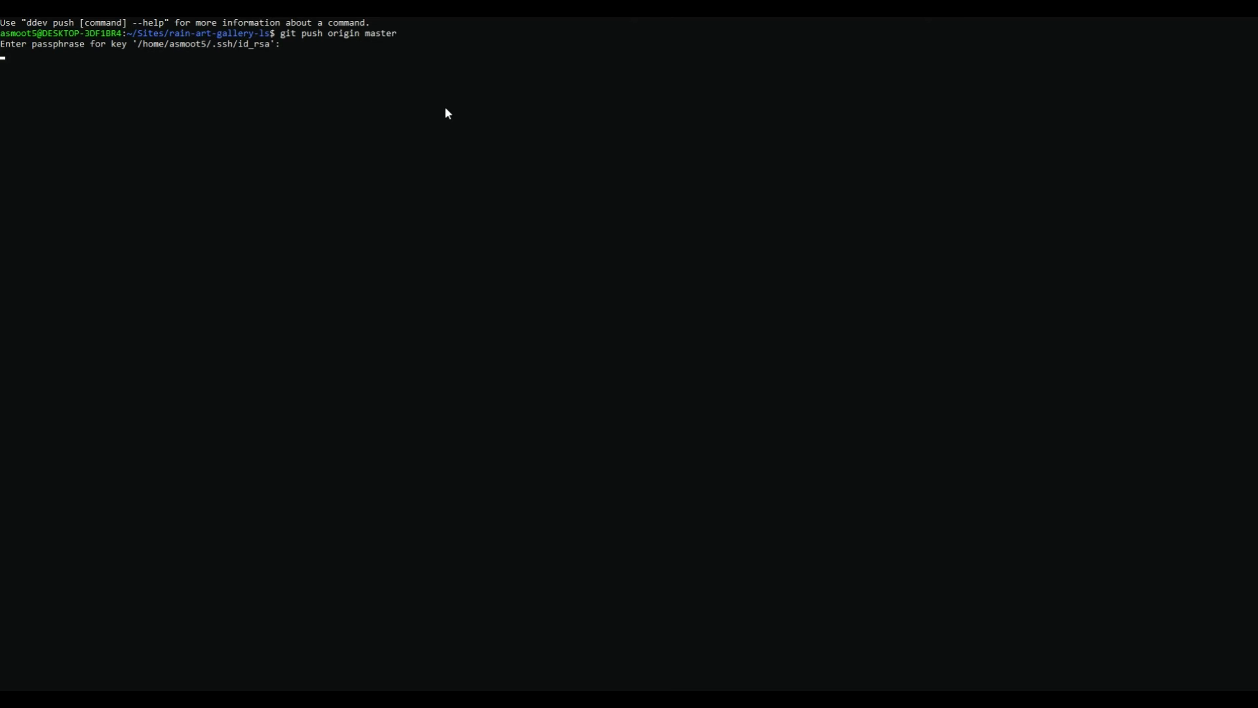